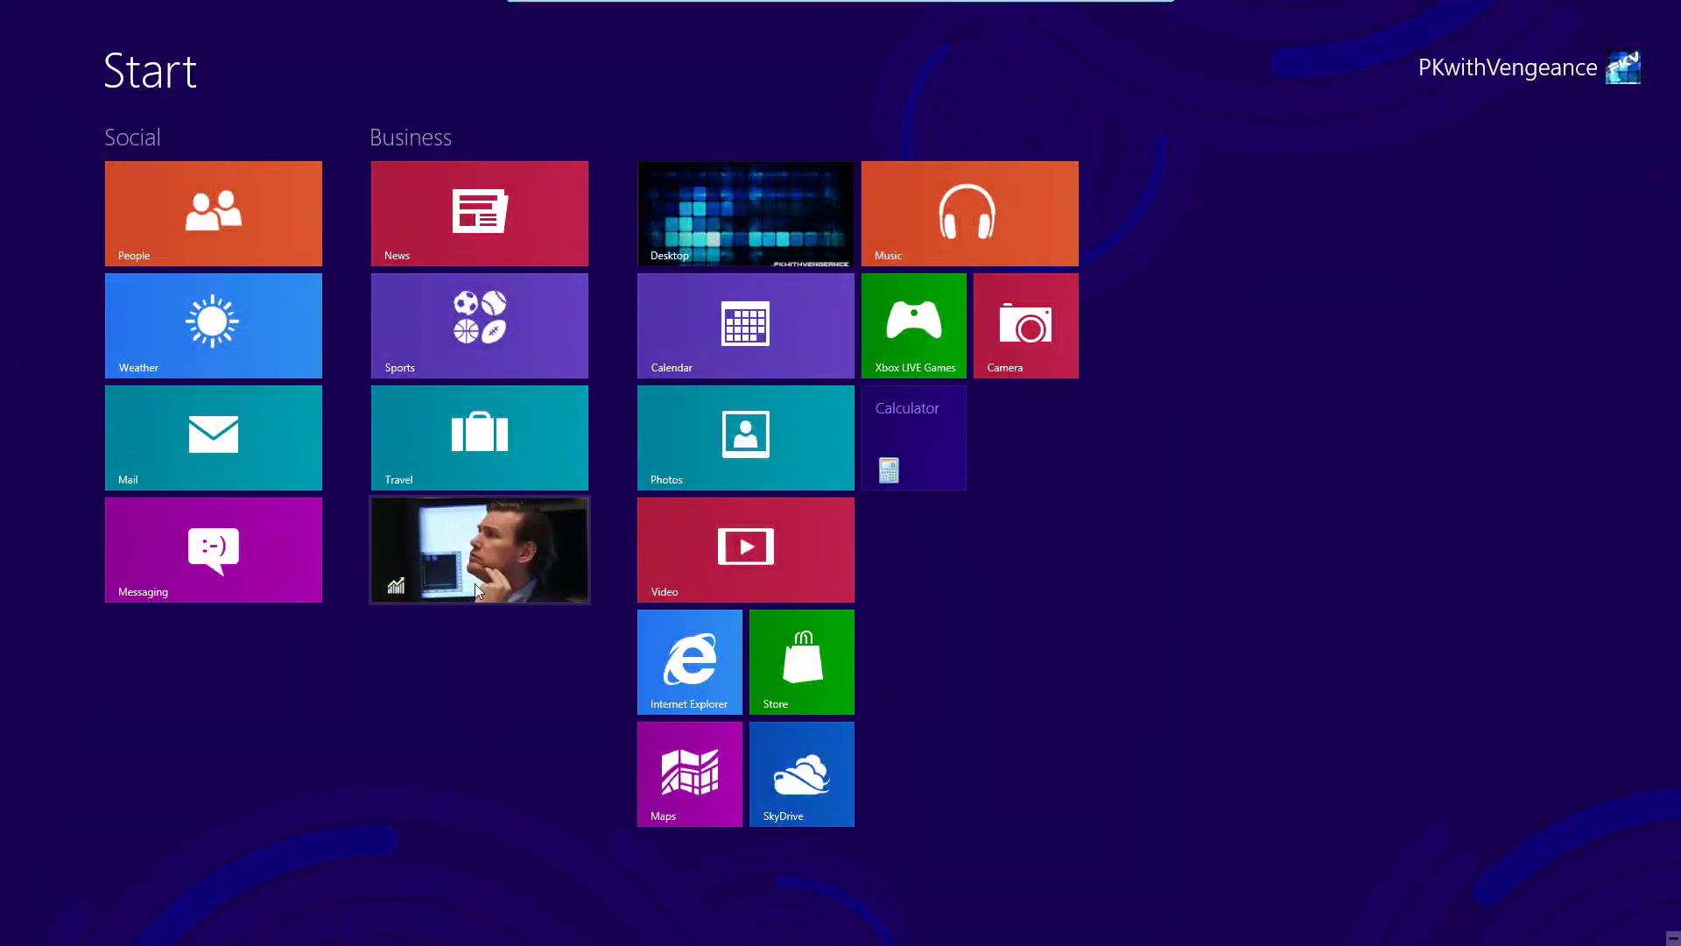
# Select and deselect the Travel tile, then bring up the Start screen's app bar
pyautogui.rightClick(441, 452)
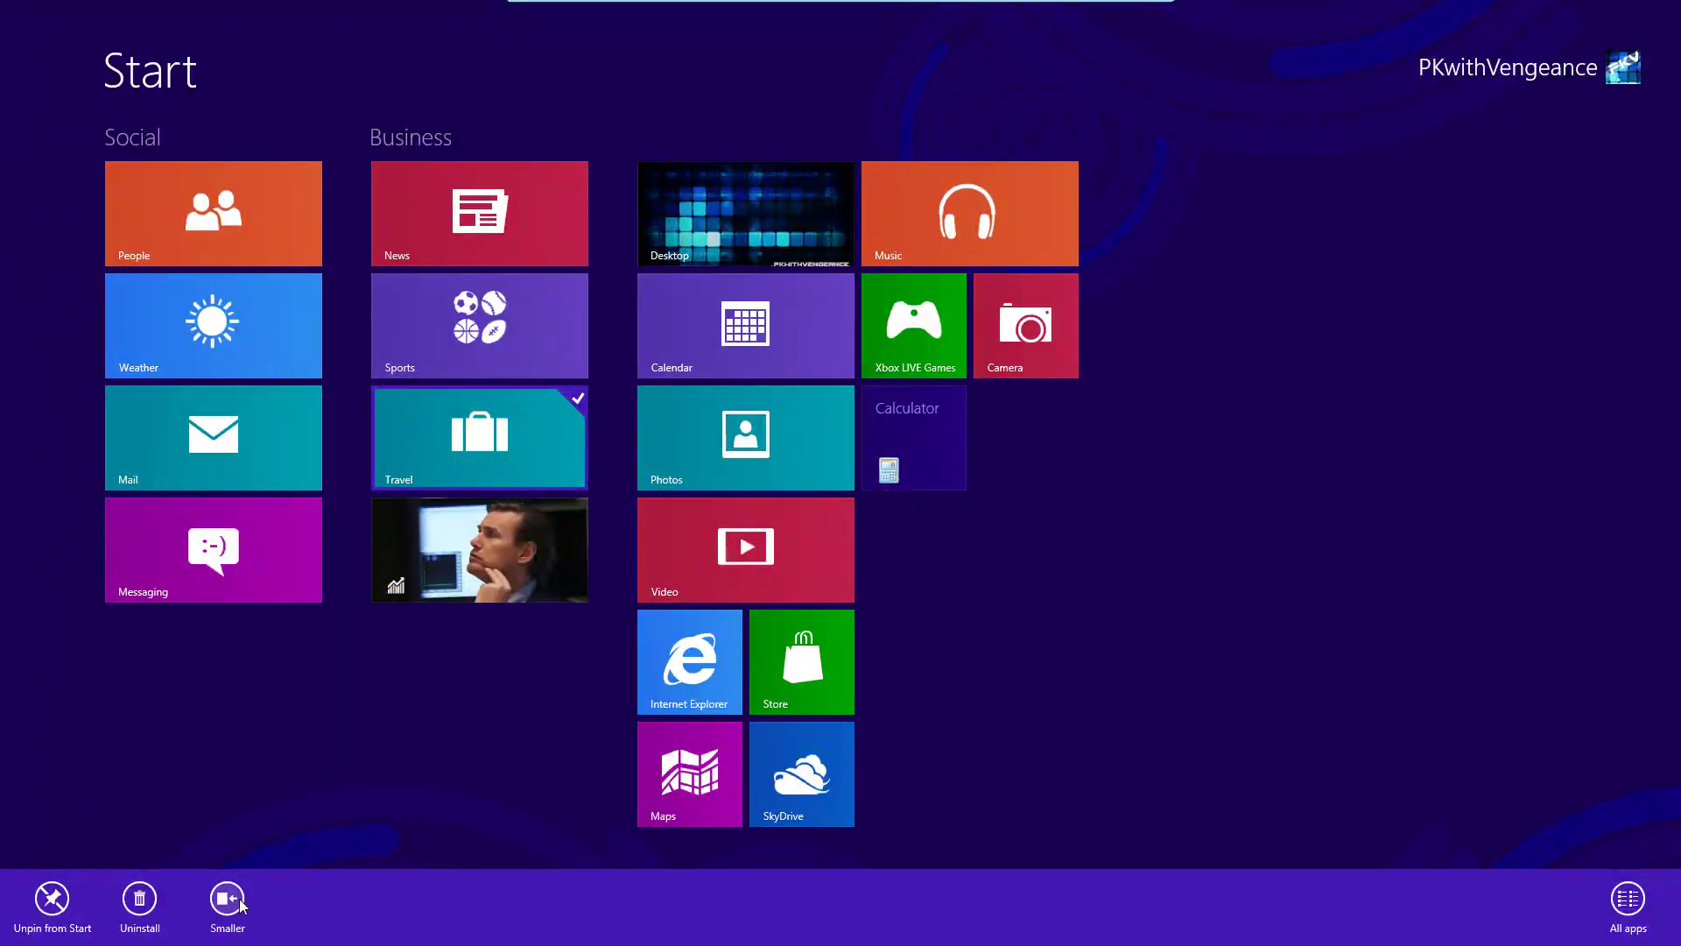
pyautogui.click(316, 749)
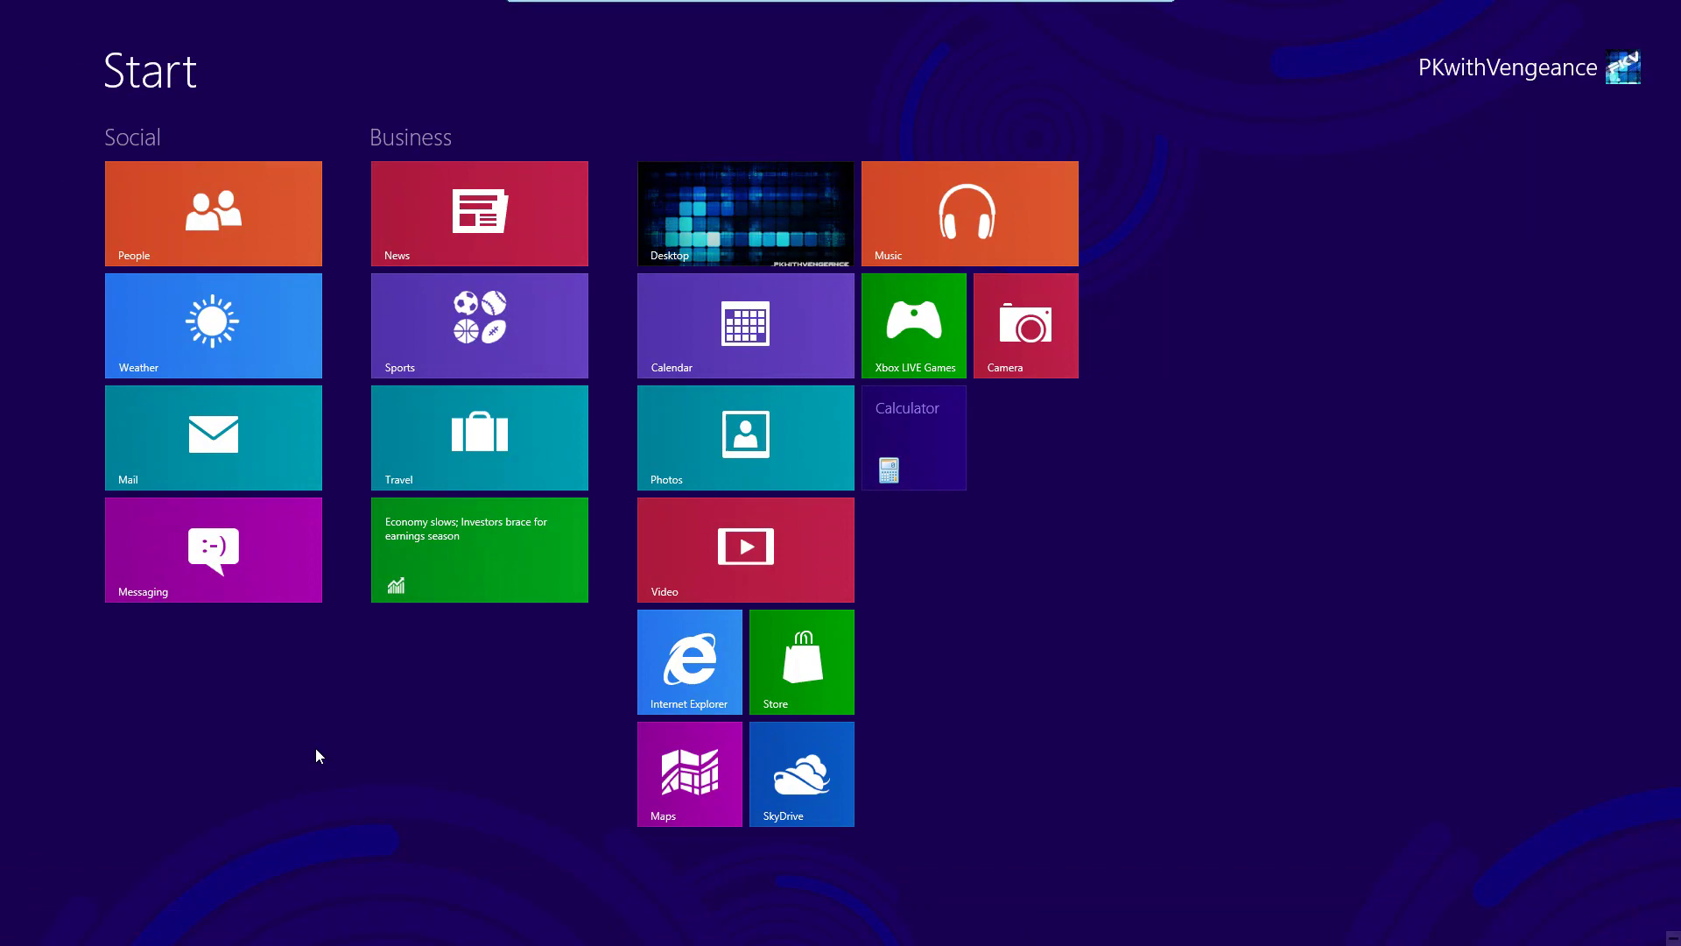
pyautogui.rightClick(316, 749)
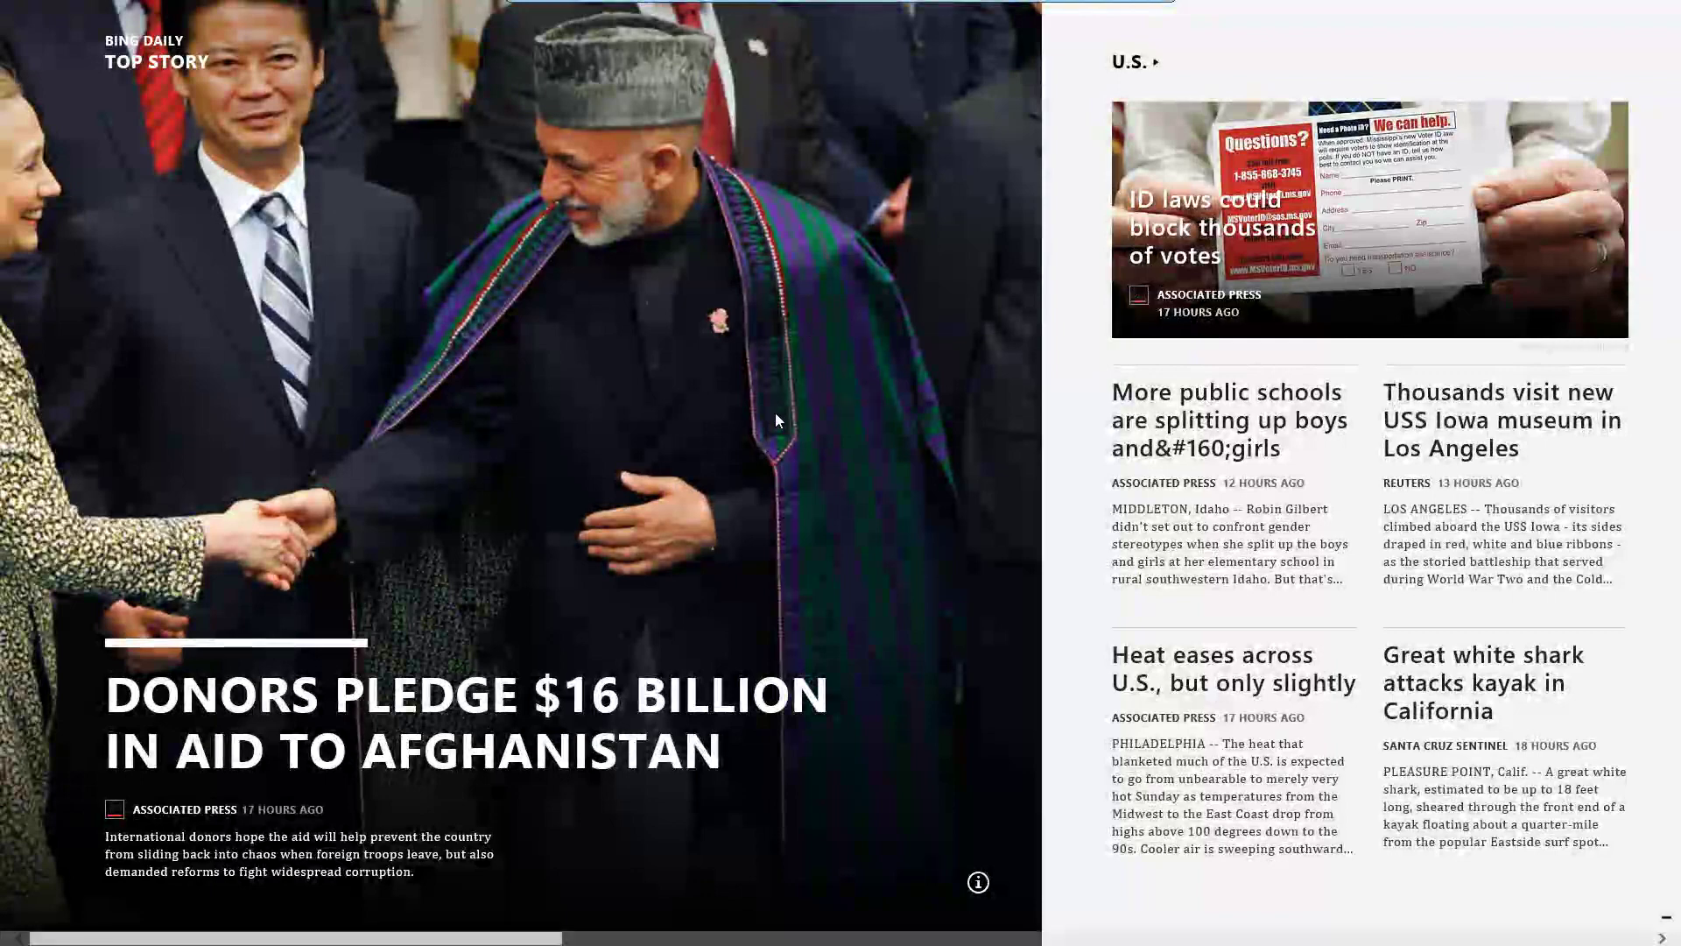
# Leave the News app for the Start screen and pick the Video tile
pyautogui.press('super')
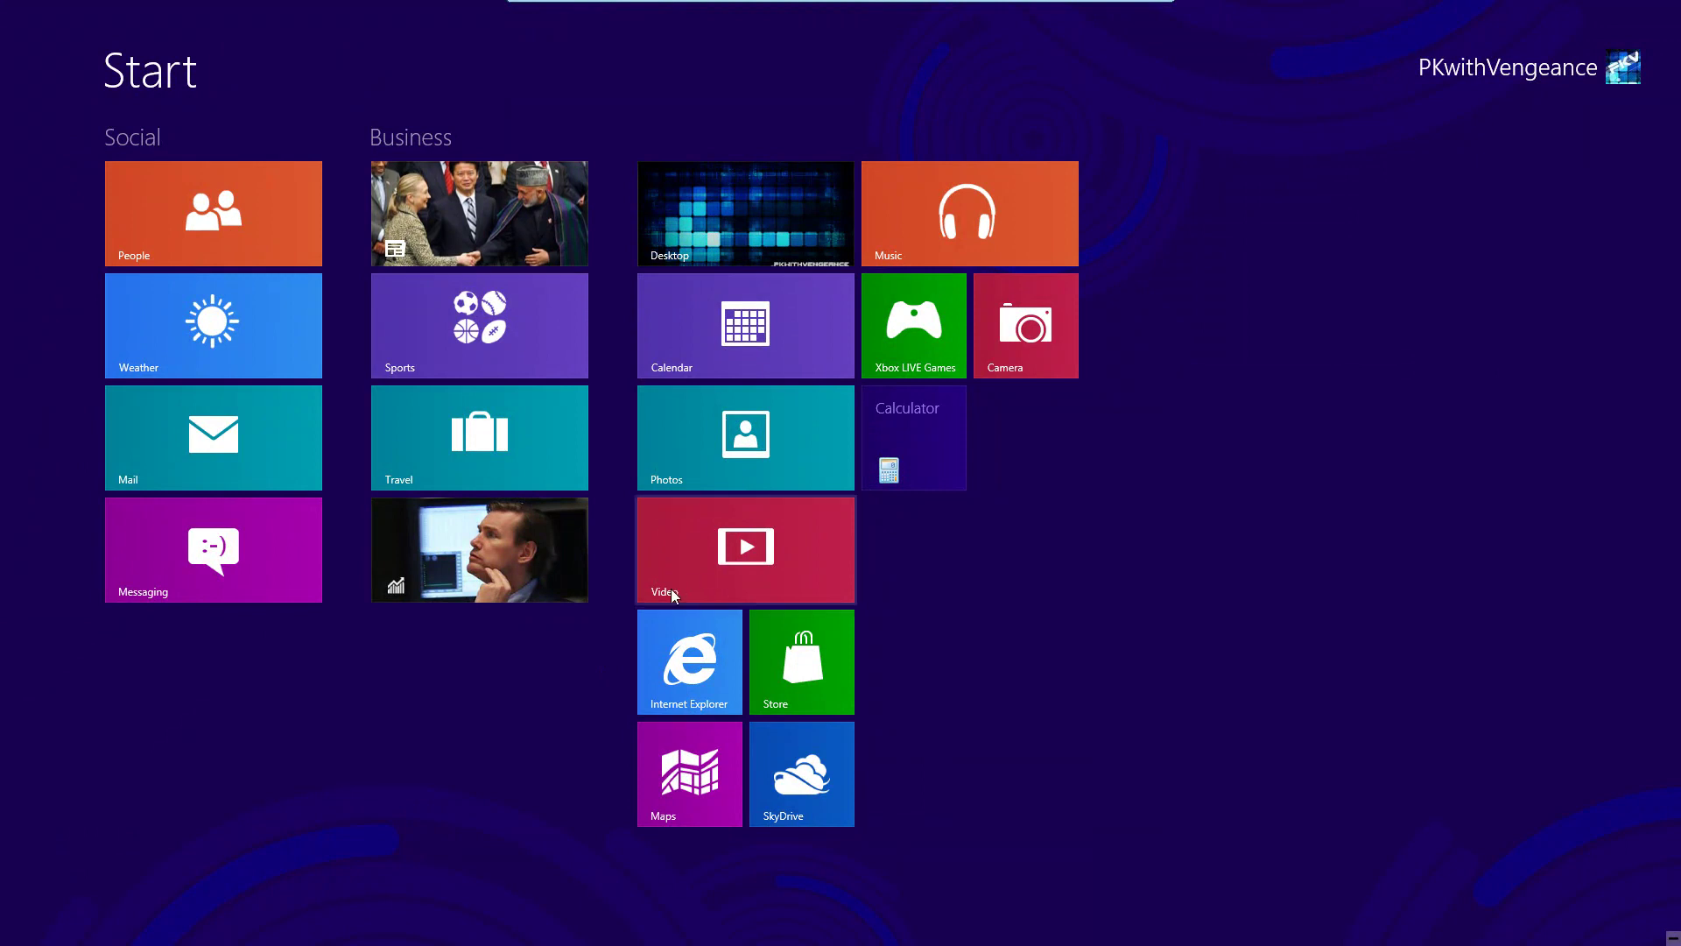
pyautogui.click(710, 550)
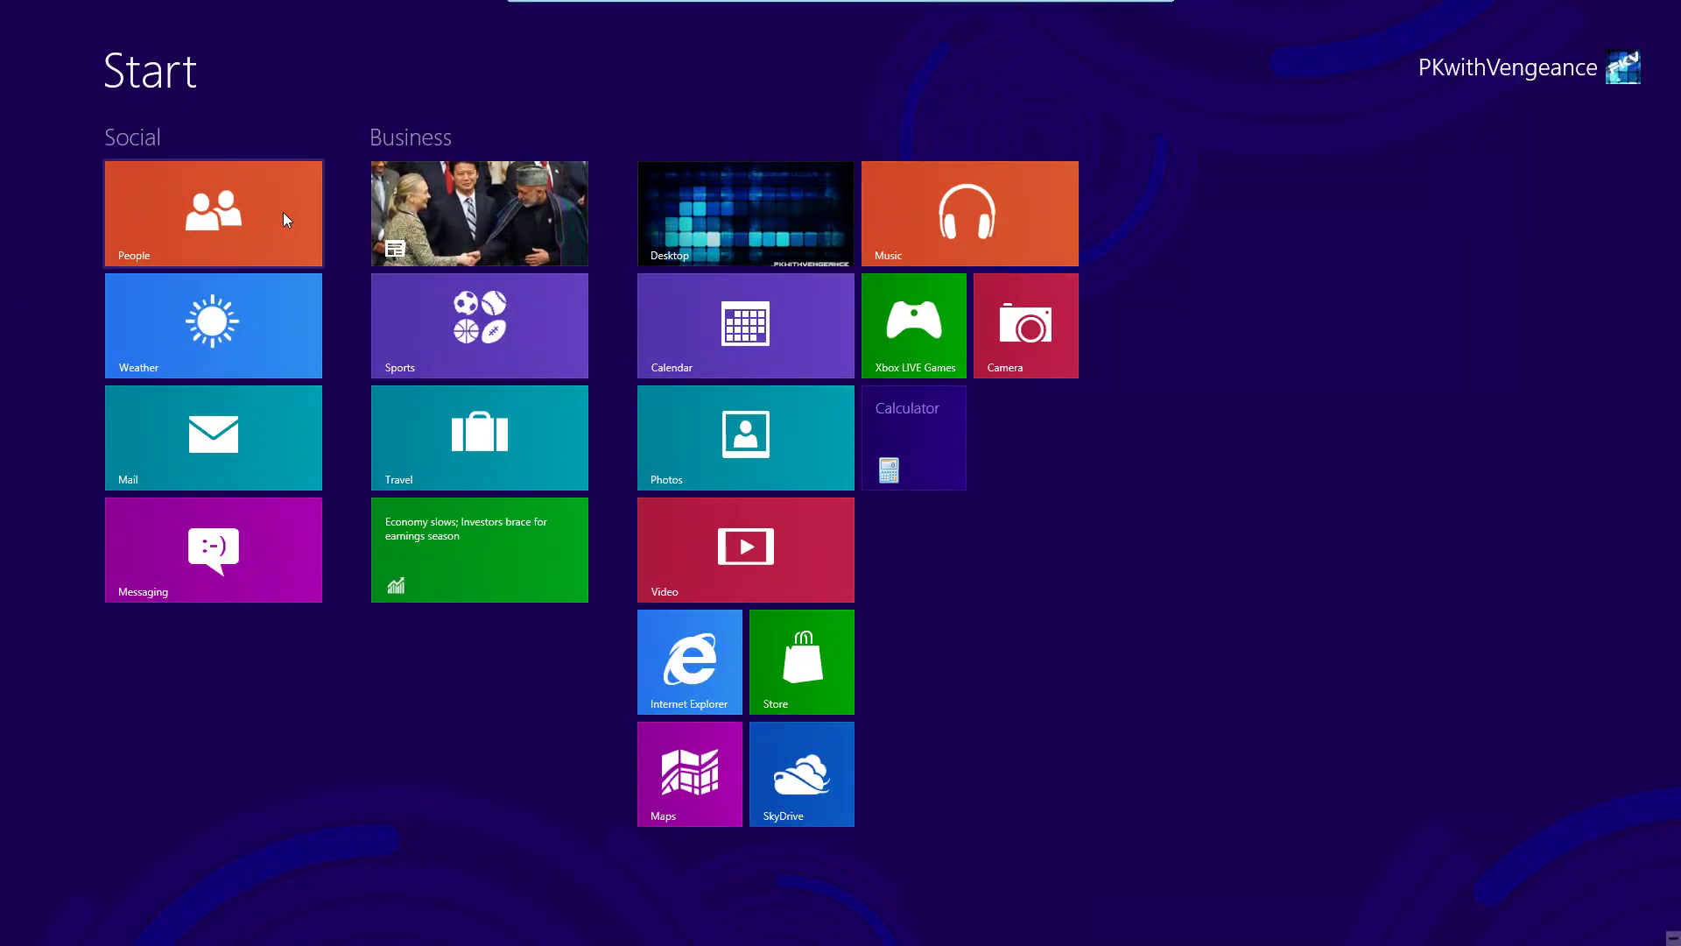
pyautogui.moveTo(3, 5)
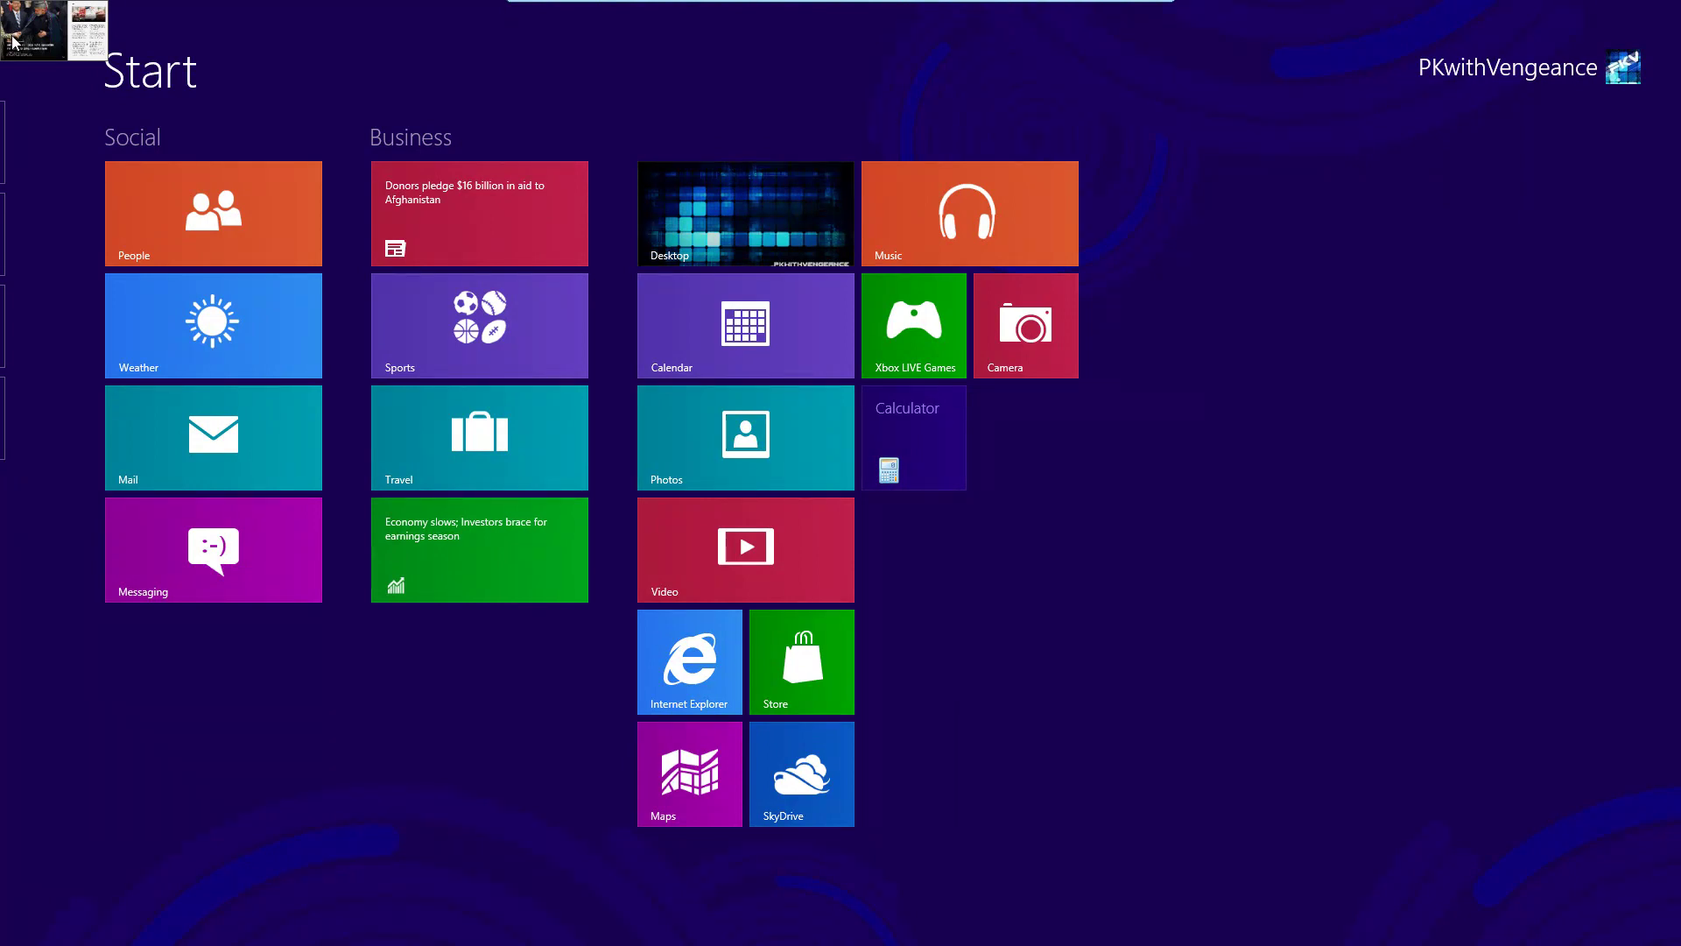
pyautogui.moveTo(21, 133)
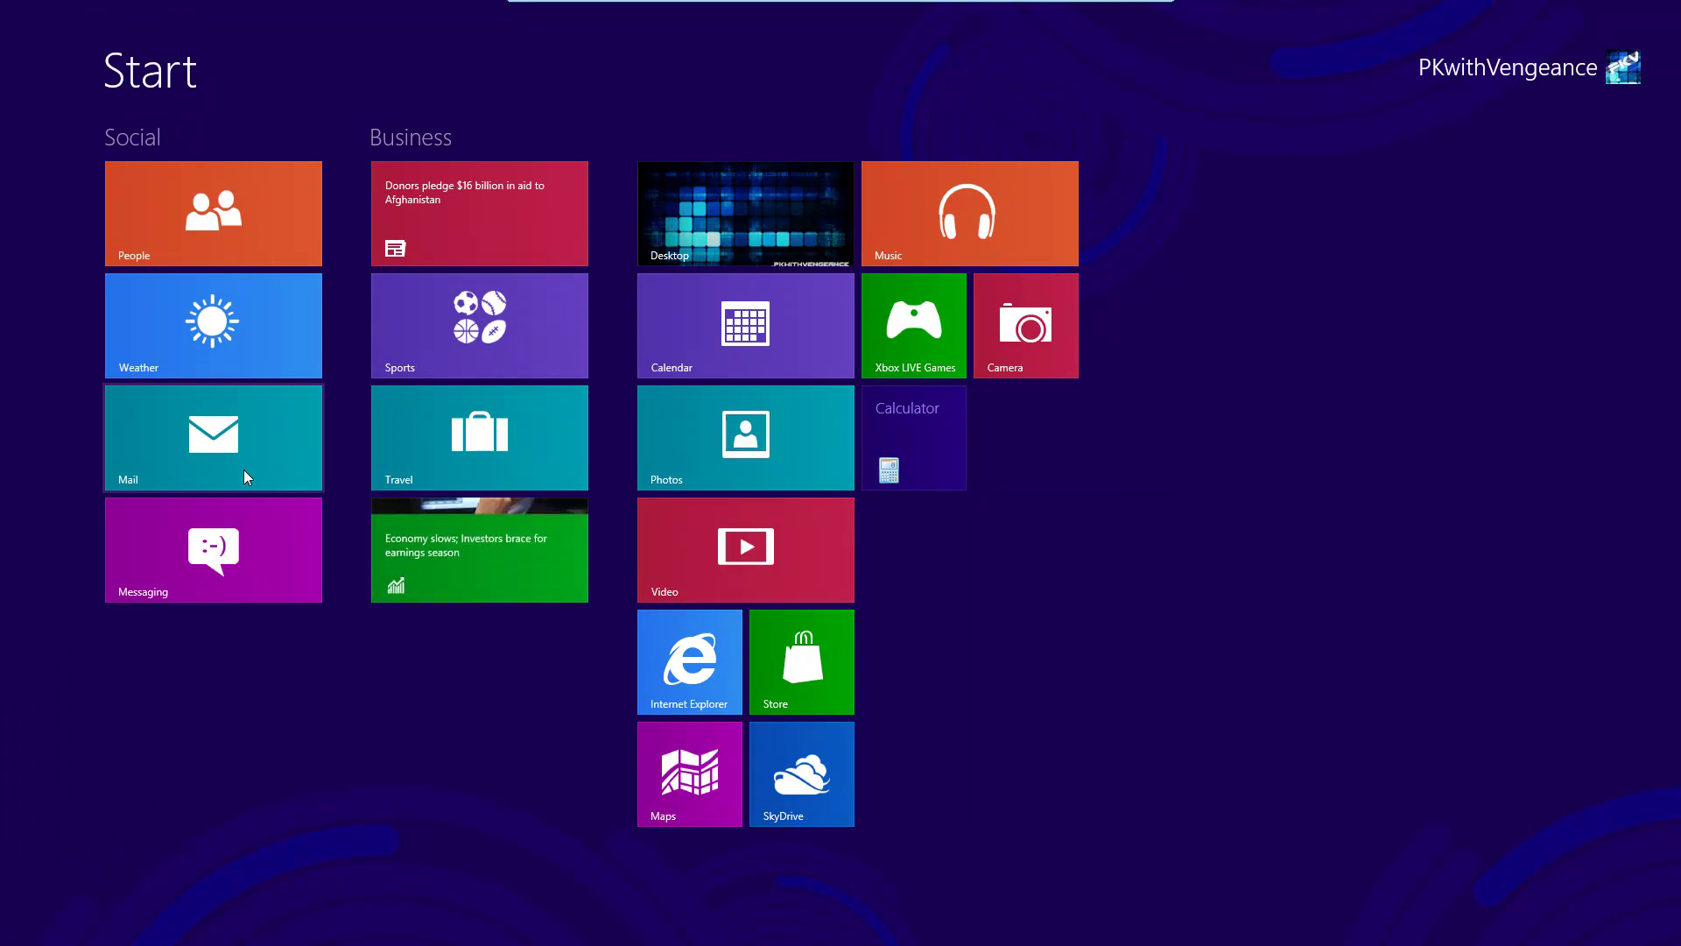
# Cycle to the Desktop with Alt+Tab, return to Start, then open Task Manager with Ctrl+Shift+Esc
pyautogui.hotkey('alt', 'Tab')
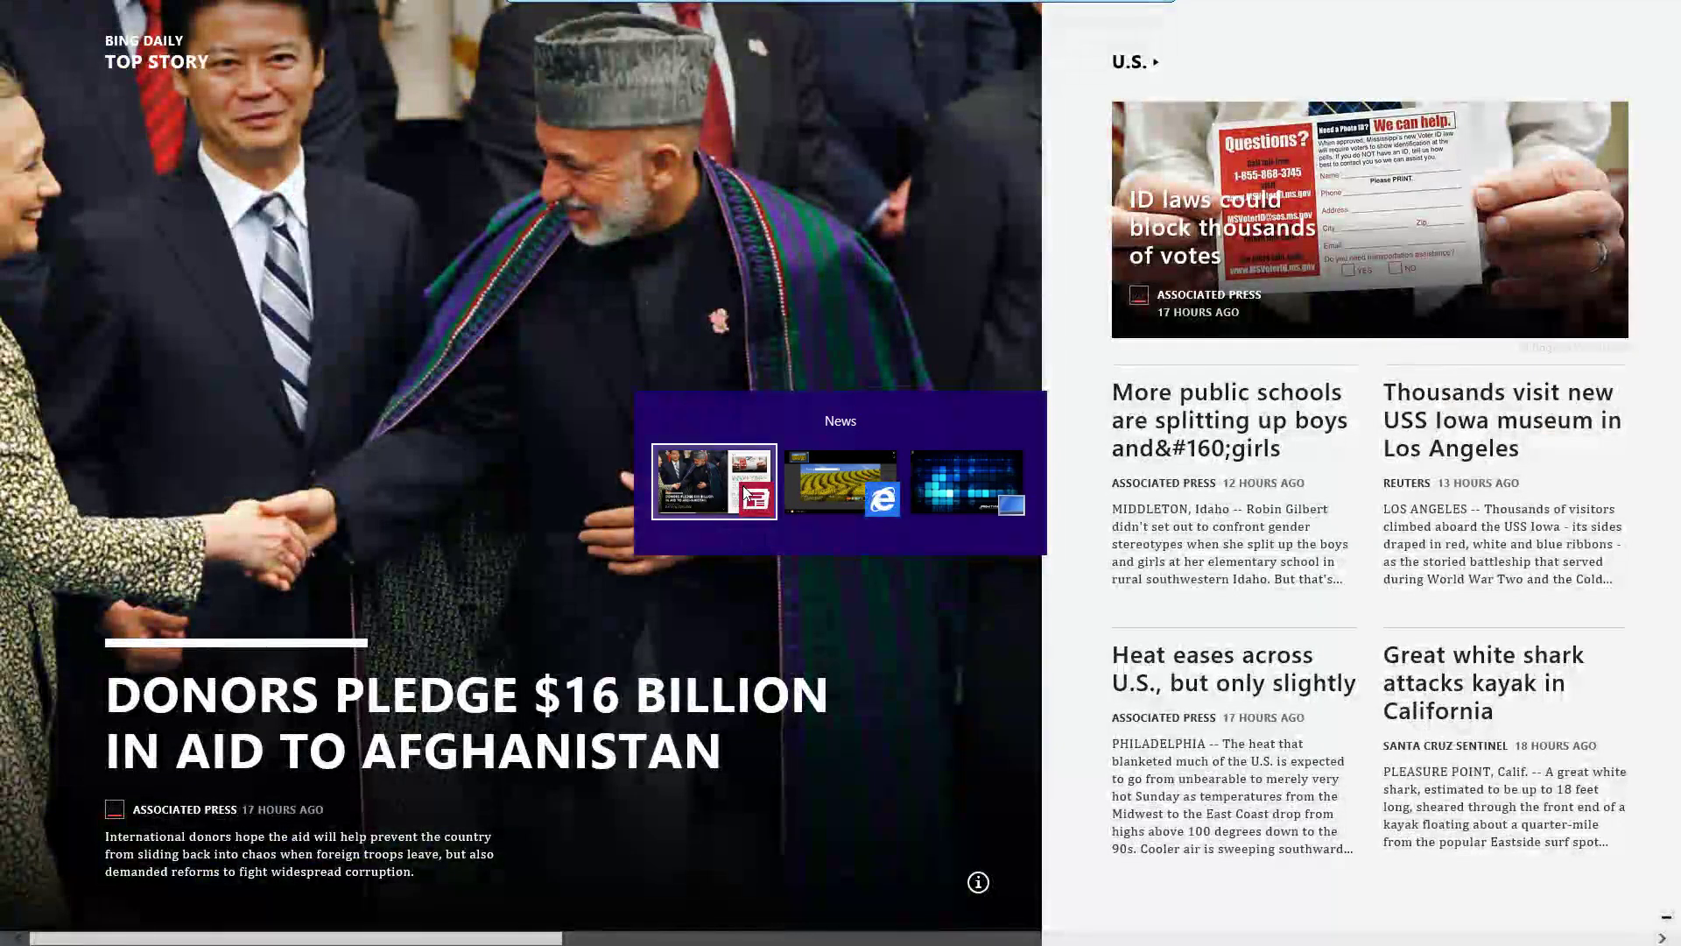
pyautogui.moveTo(846, 470)
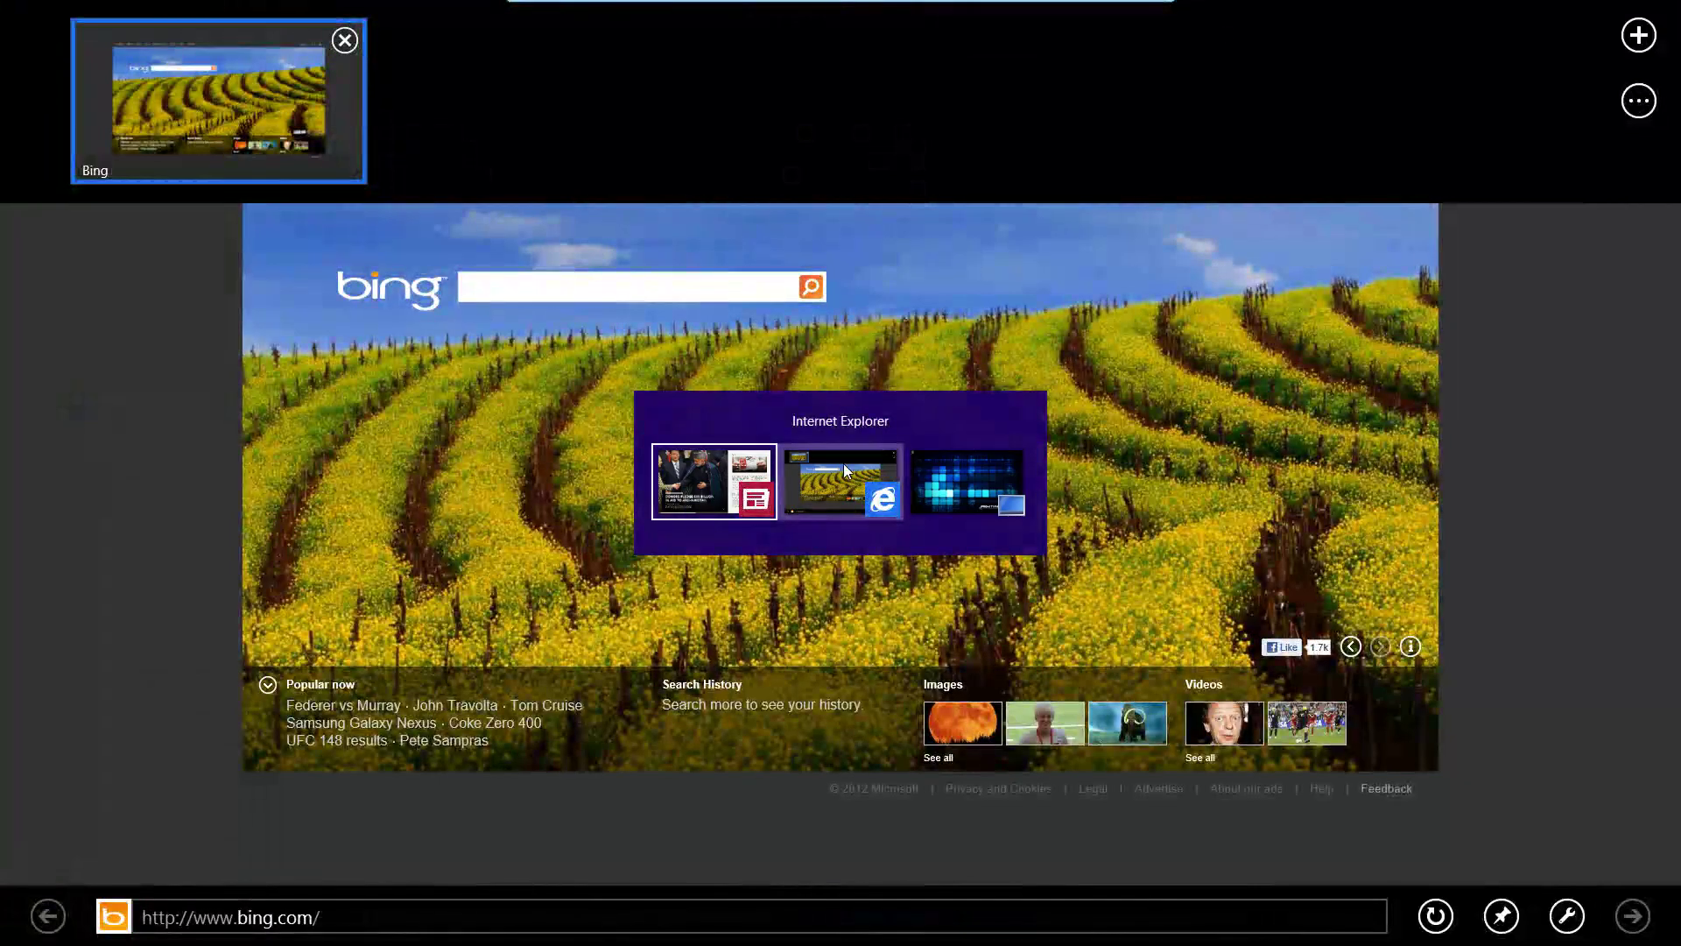
pyautogui.hotkey('alt', 'Tab')
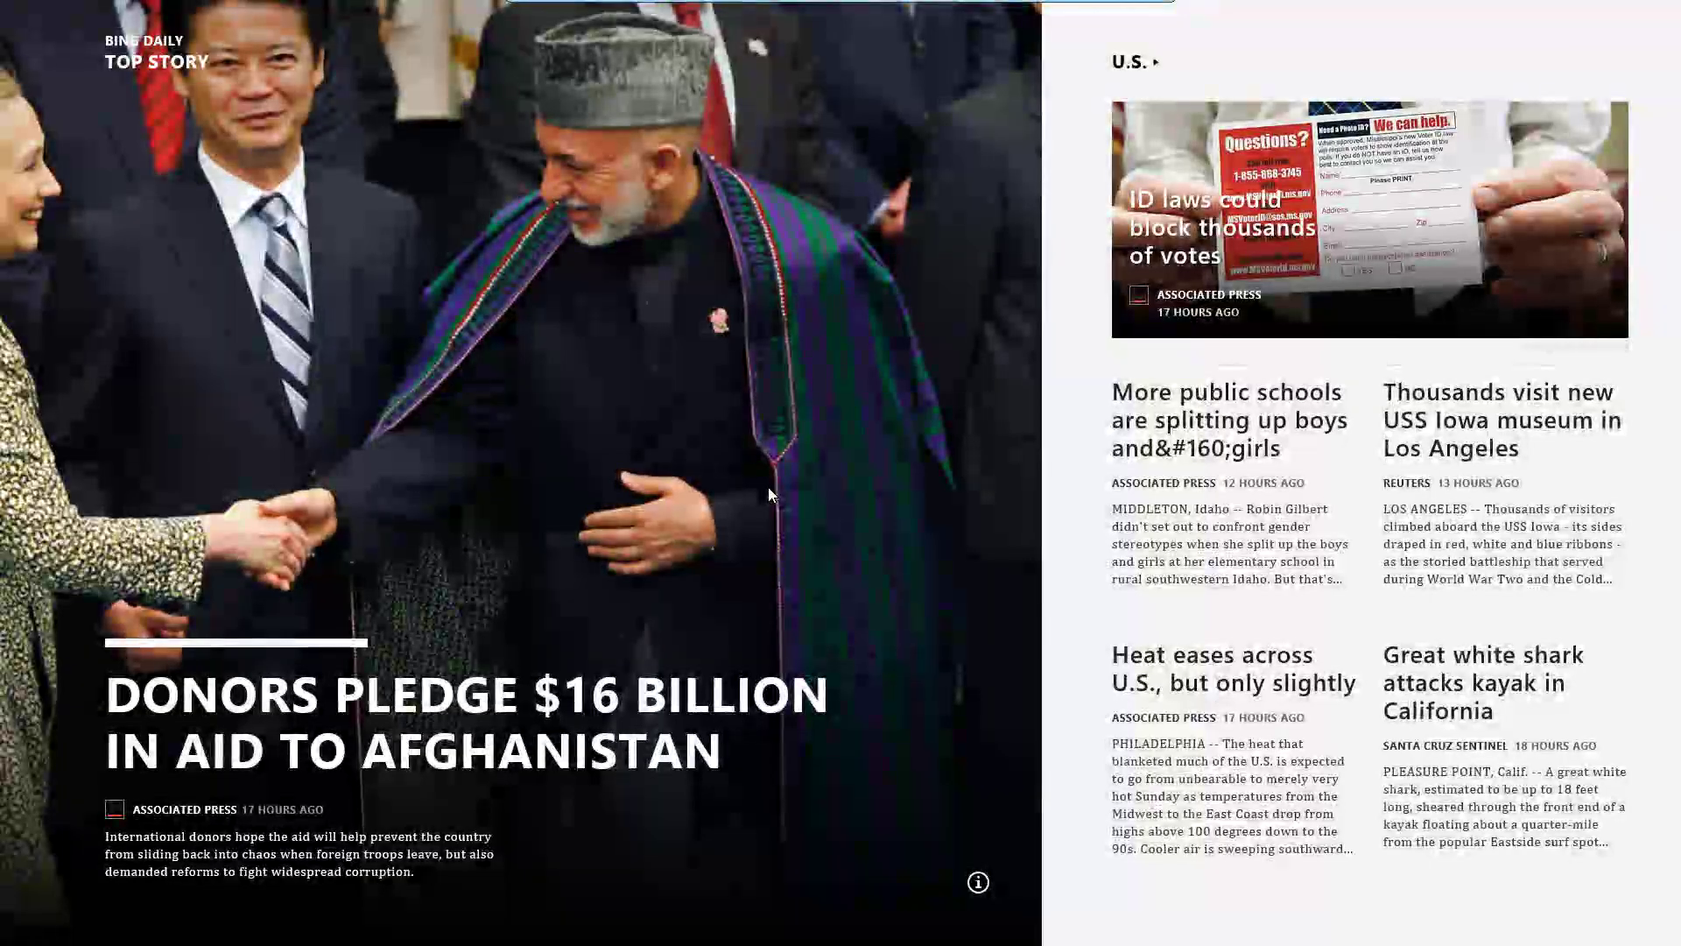
pyautogui.press('super')
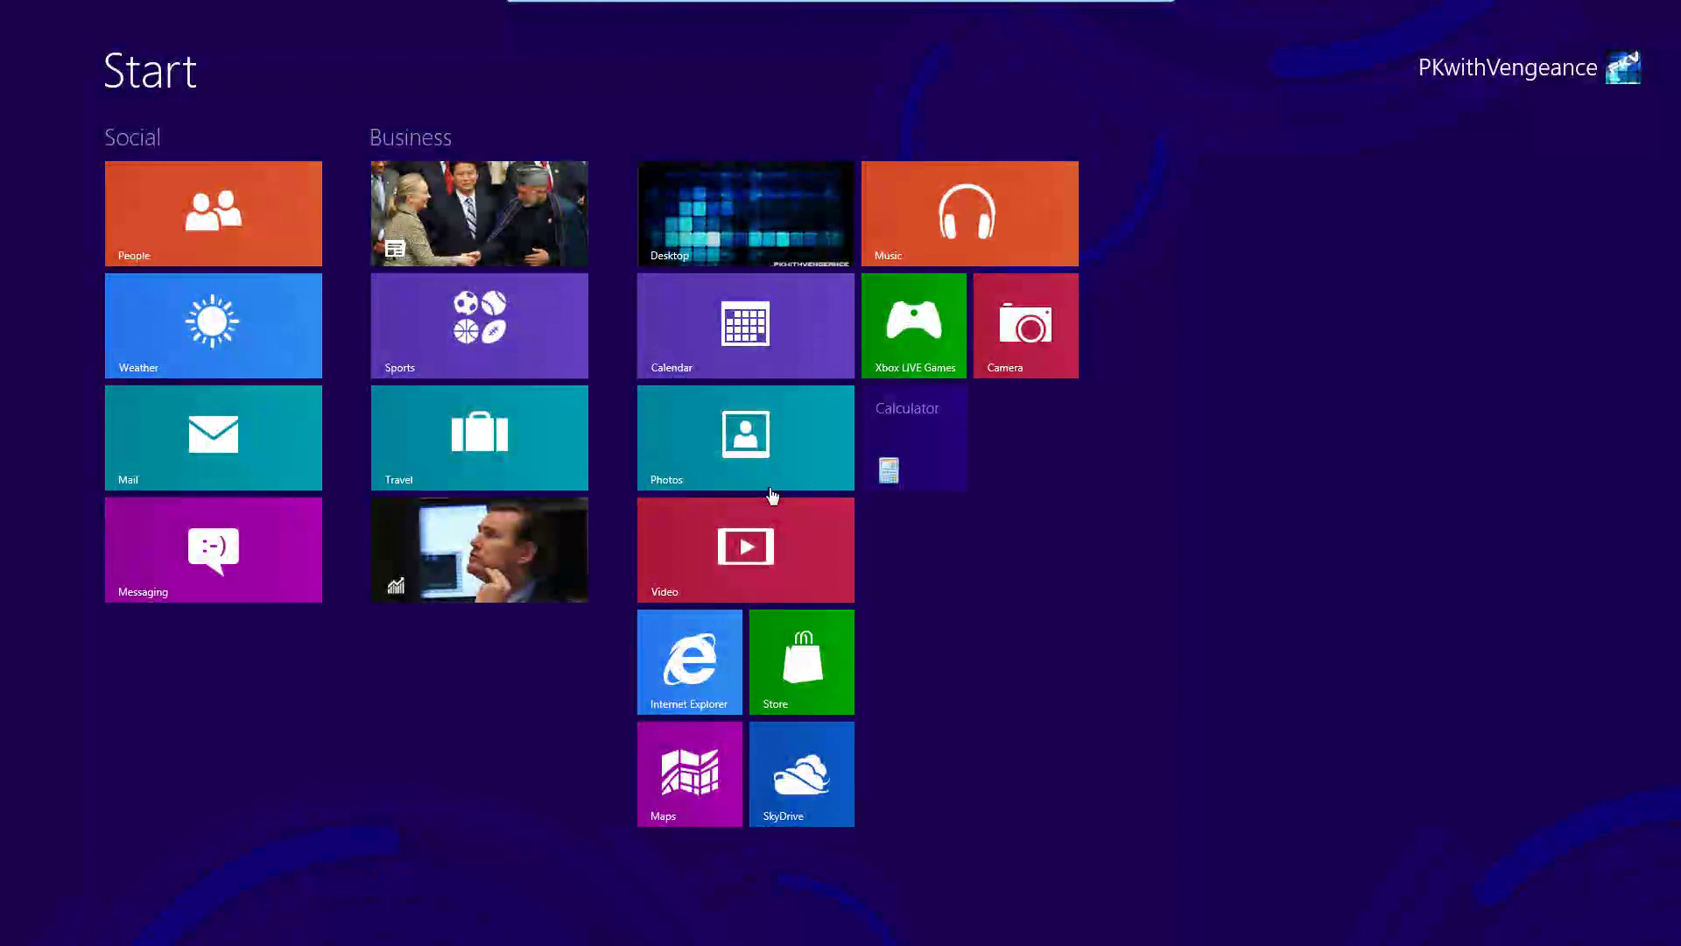
pyautogui.hotkey('ctrl', 'shift', 'Escape')
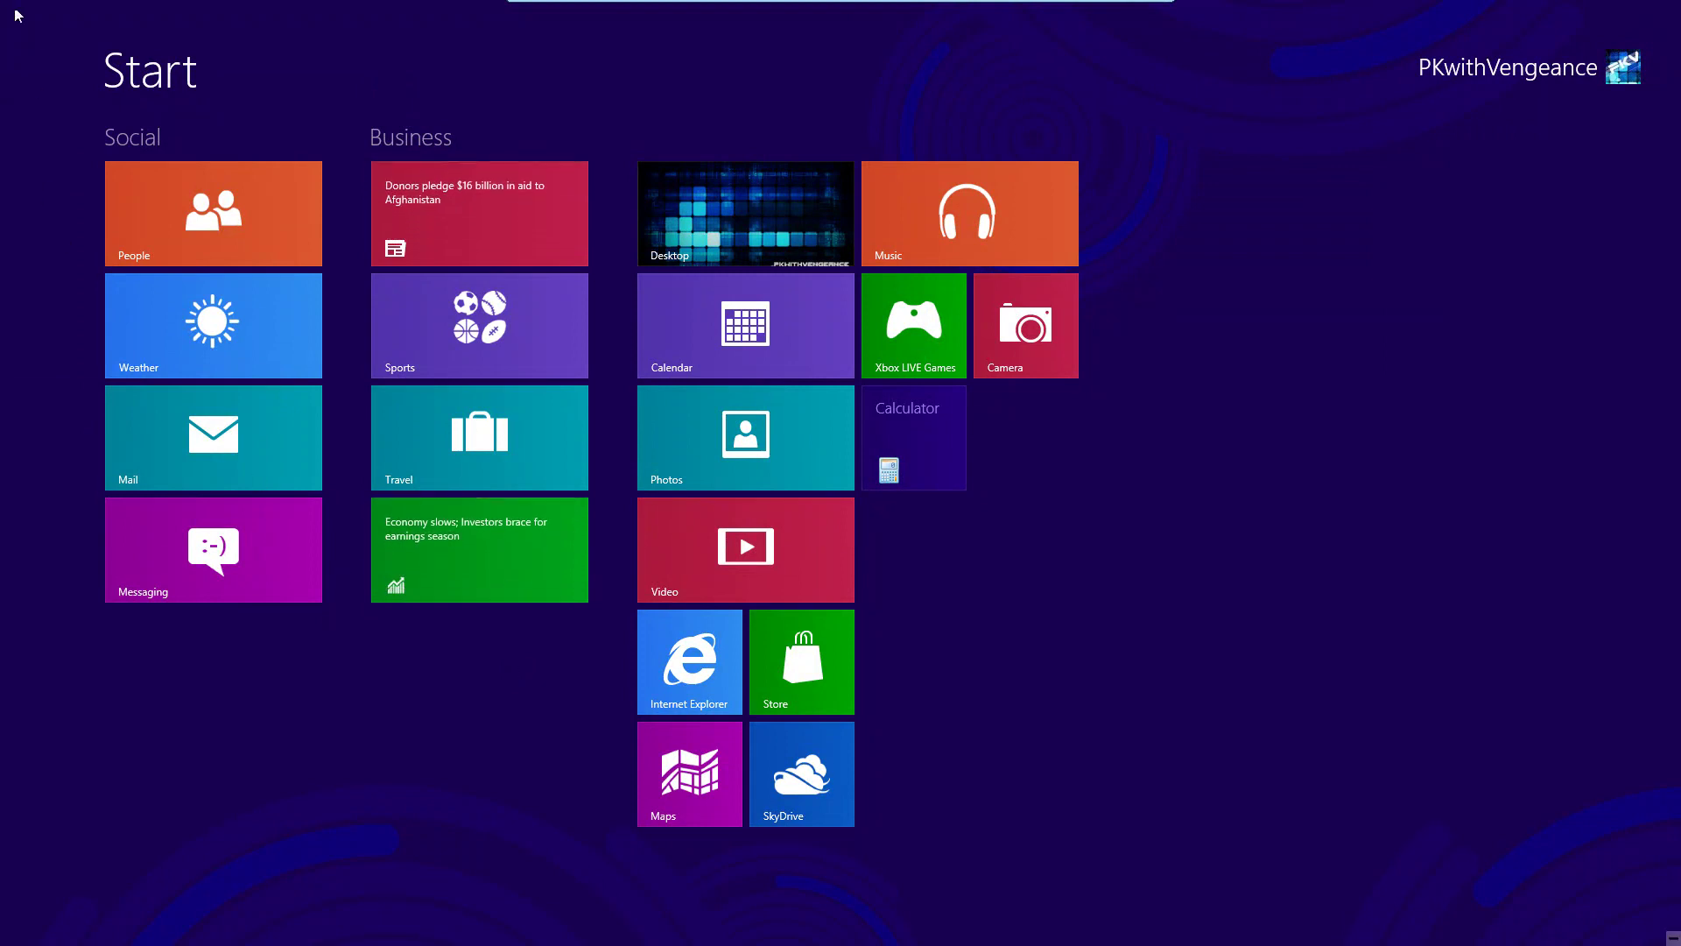
# Close the People and Weather apps from the left-edge app switcher
pyautogui.moveTo(8, 21)
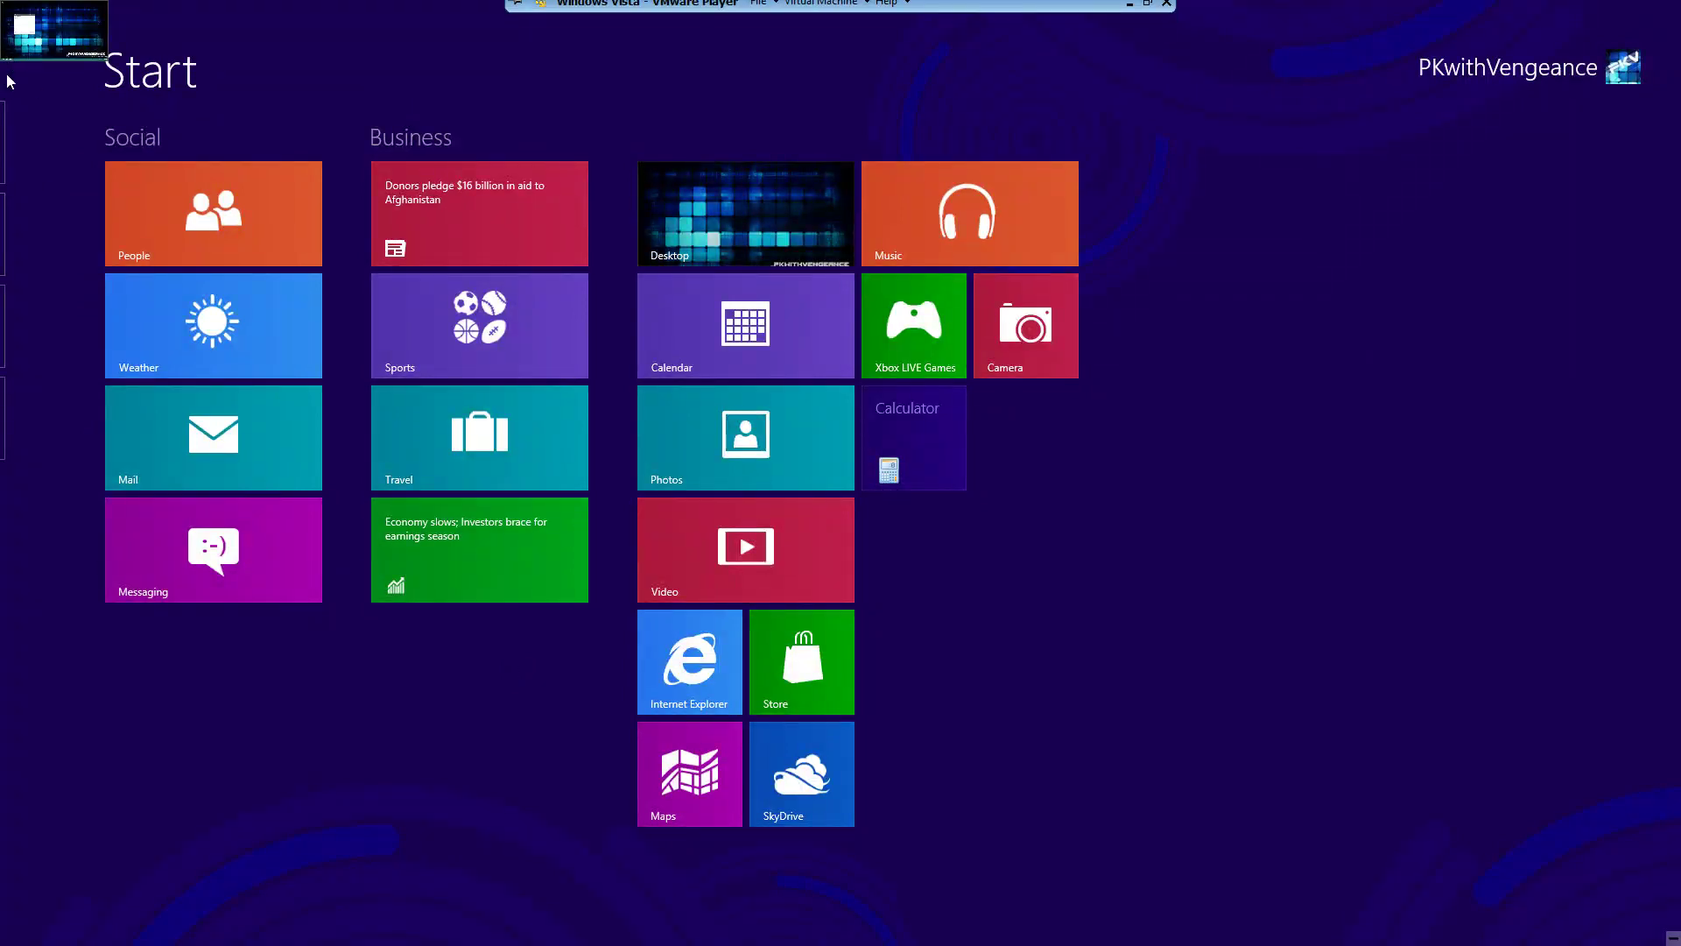
pyautogui.rightClick(46, 152)
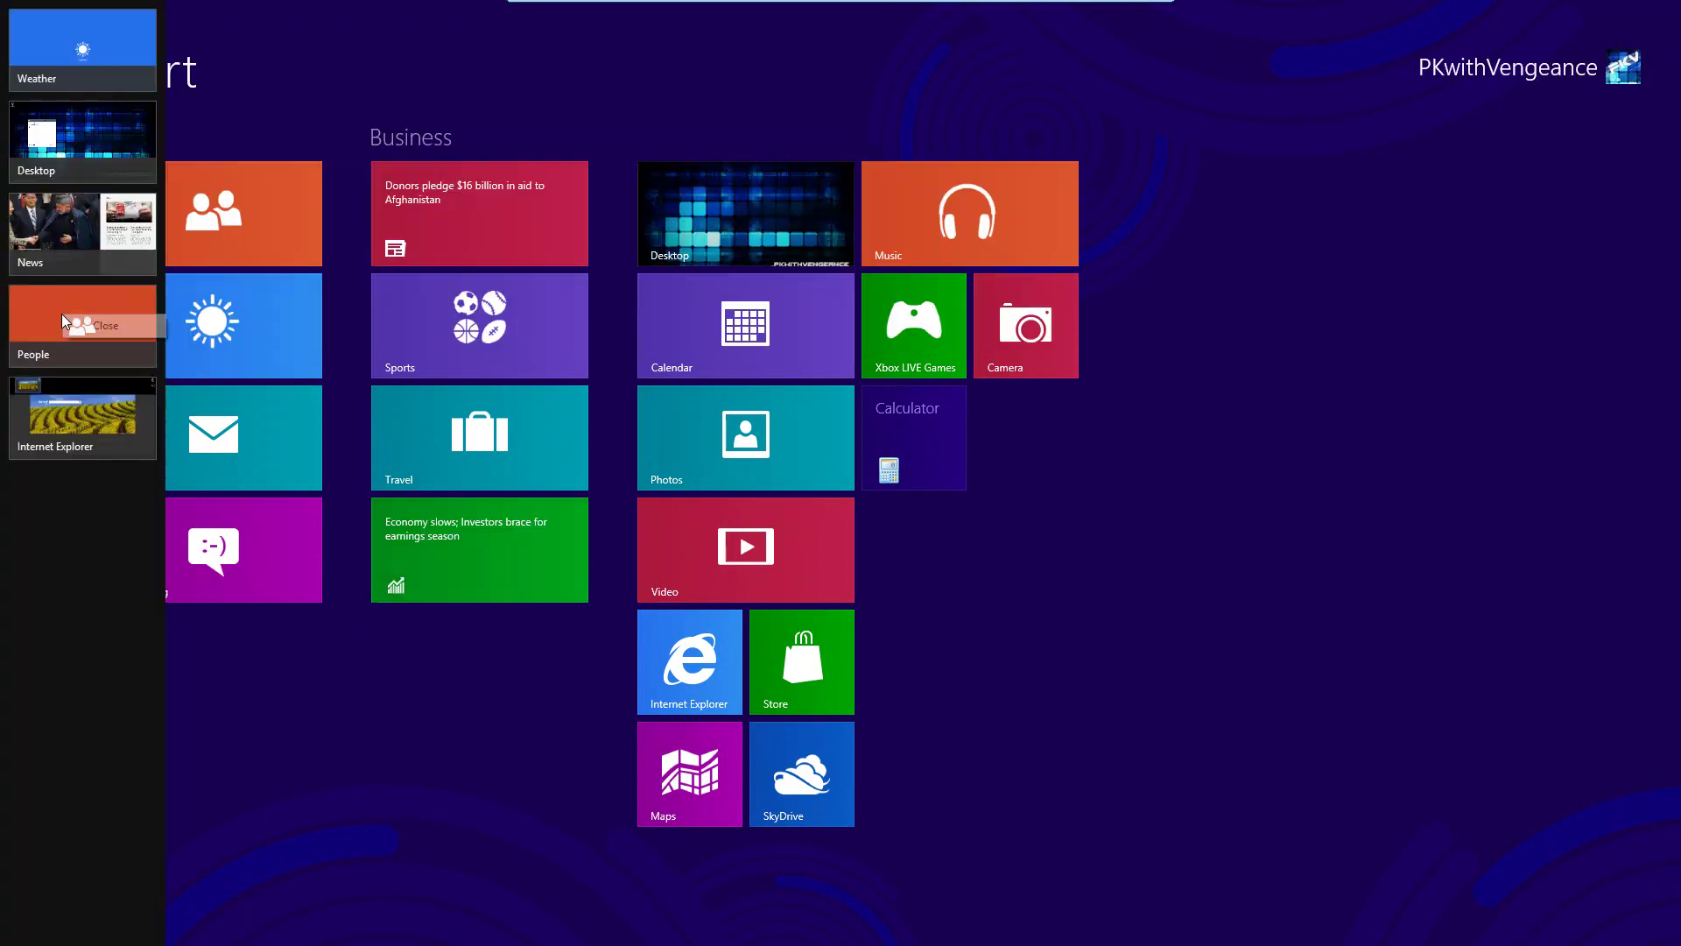
pyautogui.rightClick(86, 333)
pyautogui.click(88, 329)
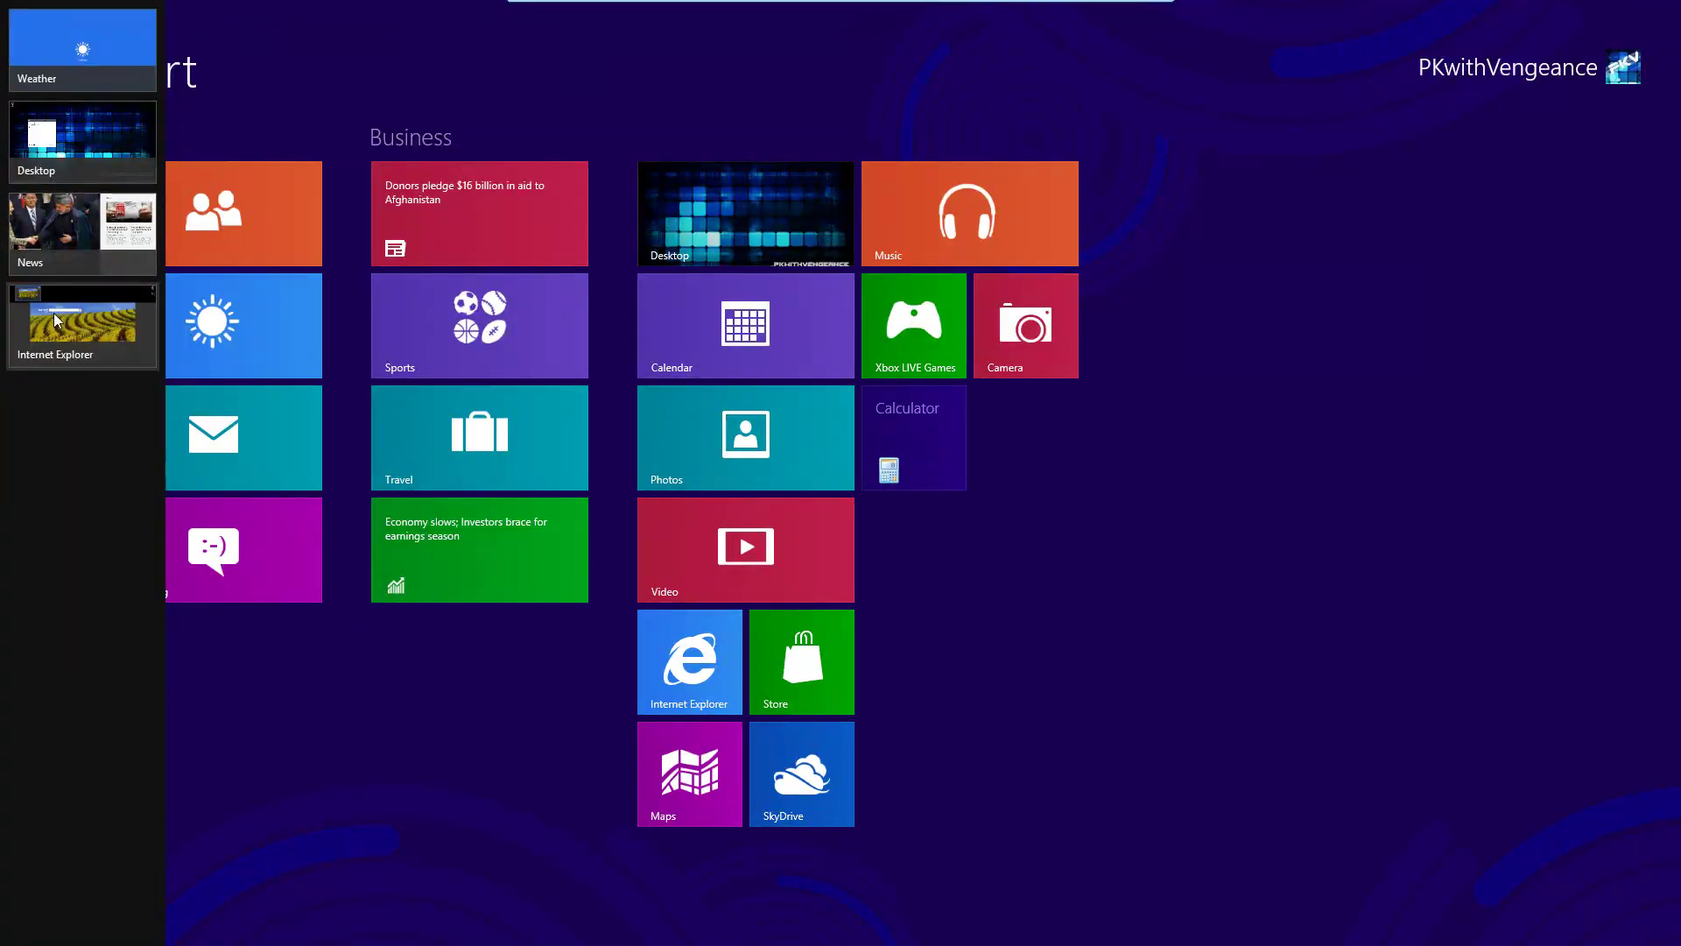
pyautogui.middleClick(75, 77)
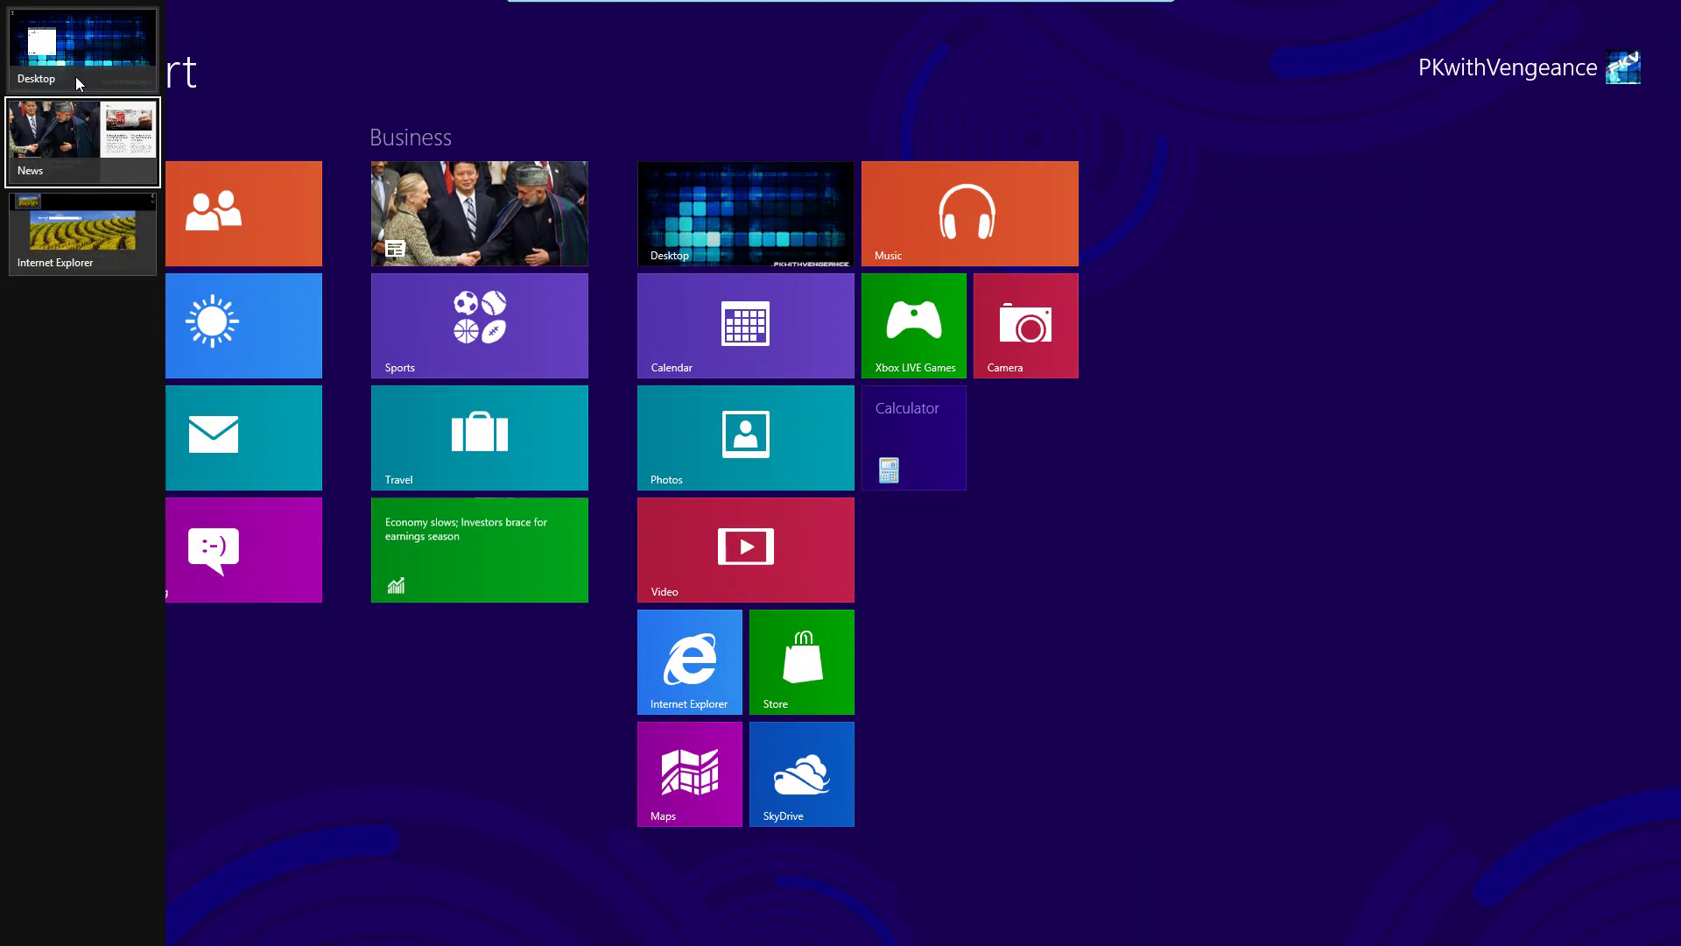
# Close the Desktop from the running apps list and switch to News
pyautogui.press('Up')
pyautogui.press('Down')
pyautogui.press('Down')
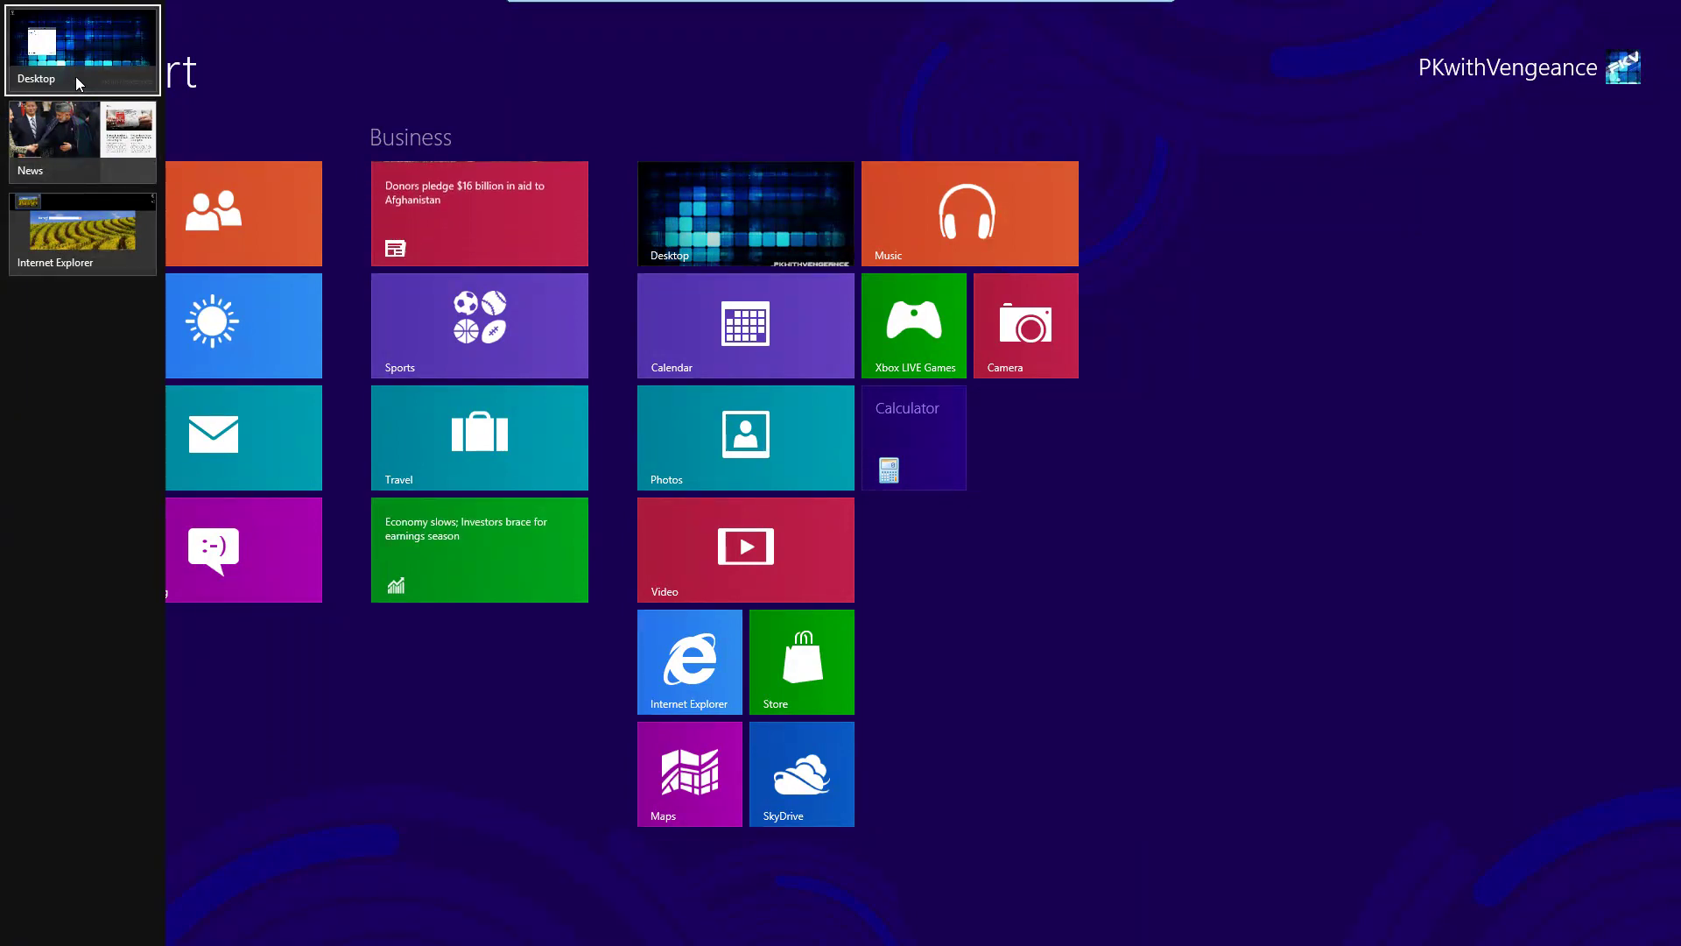
pyautogui.click(76, 78)
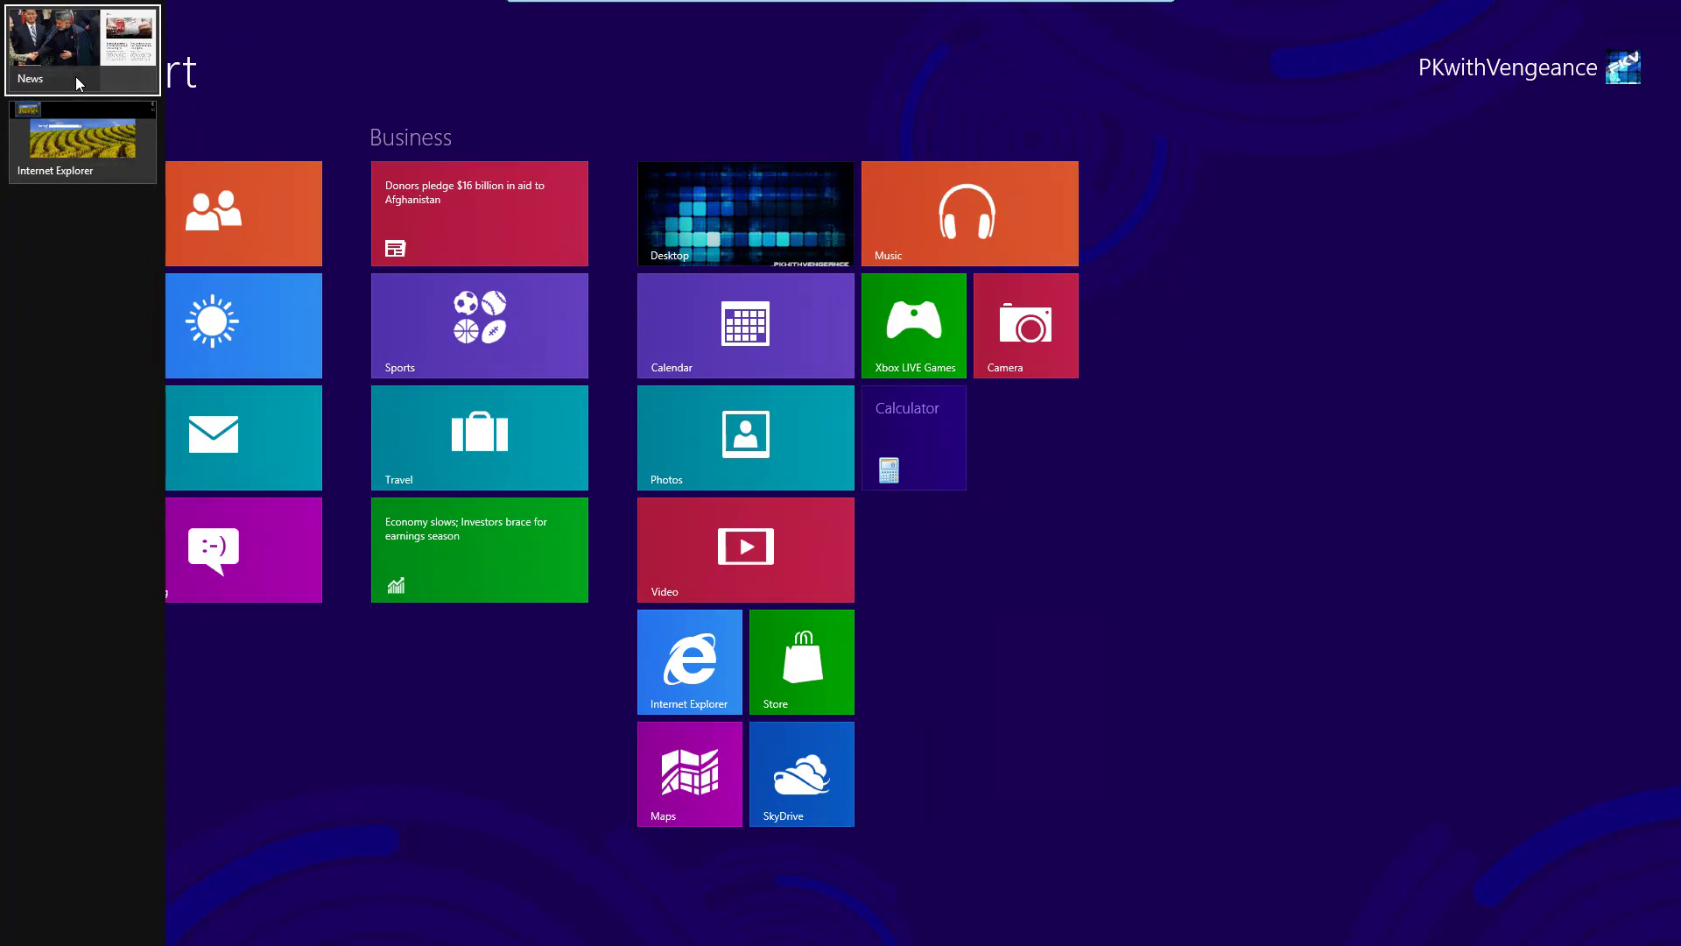
pyautogui.click(87, 71)
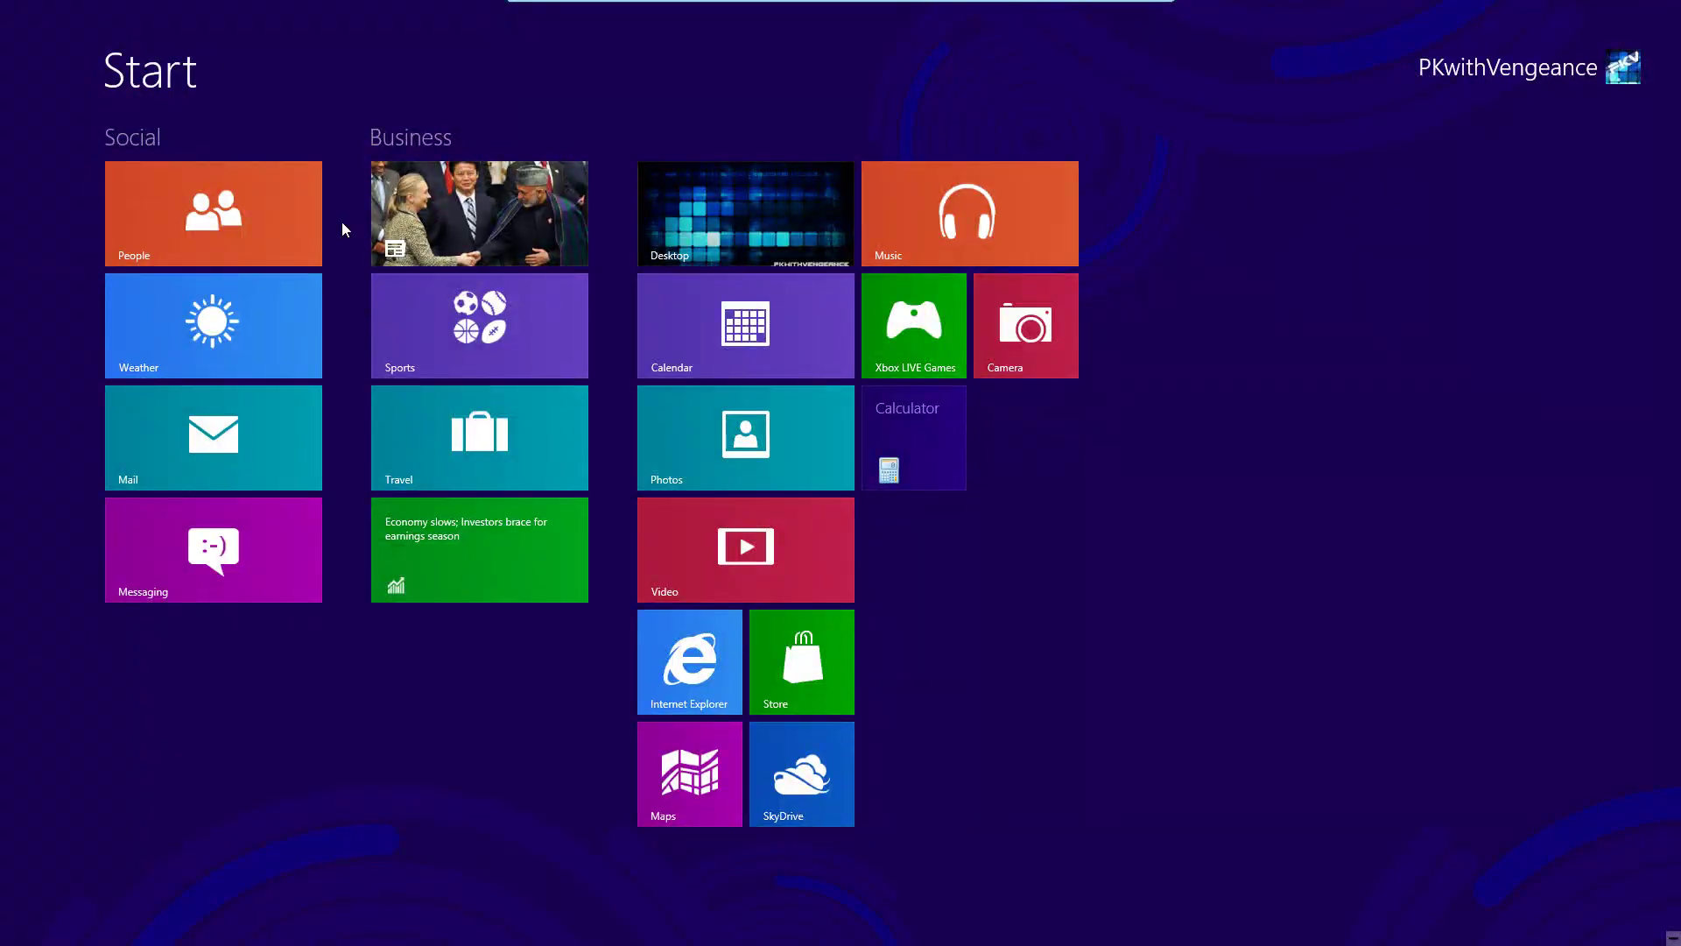
pyautogui.moveTo(2, 5)
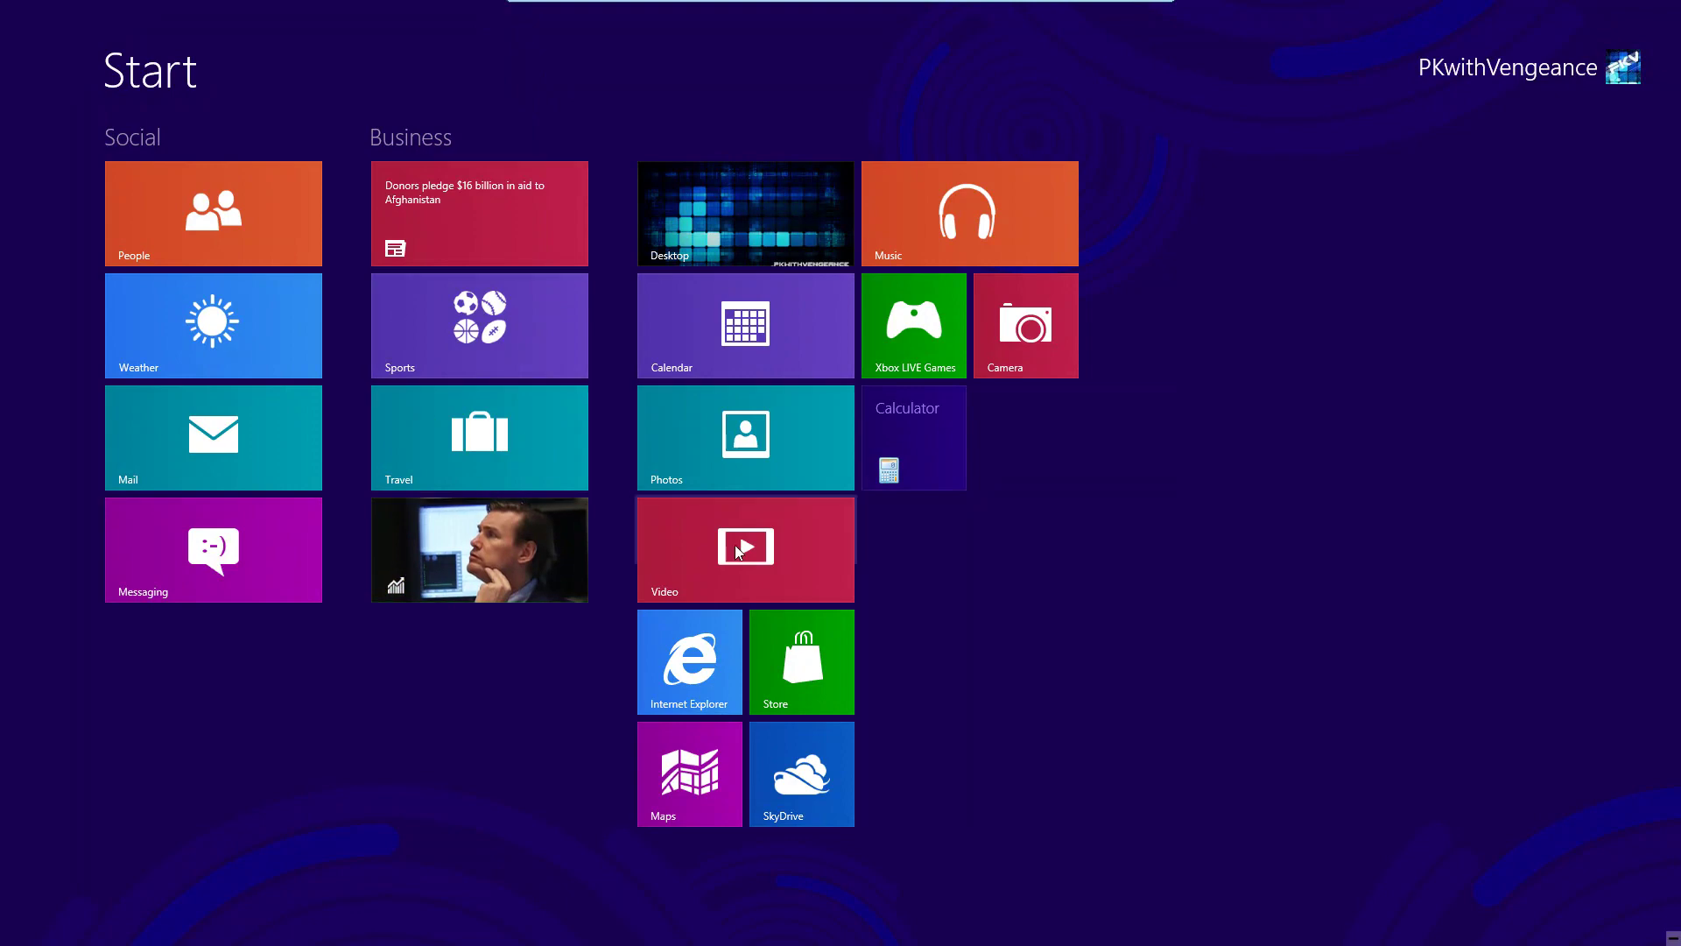
# Launch Internet Explorer from Start and hide its tab strip and address bar
pyautogui.click(708, 672)
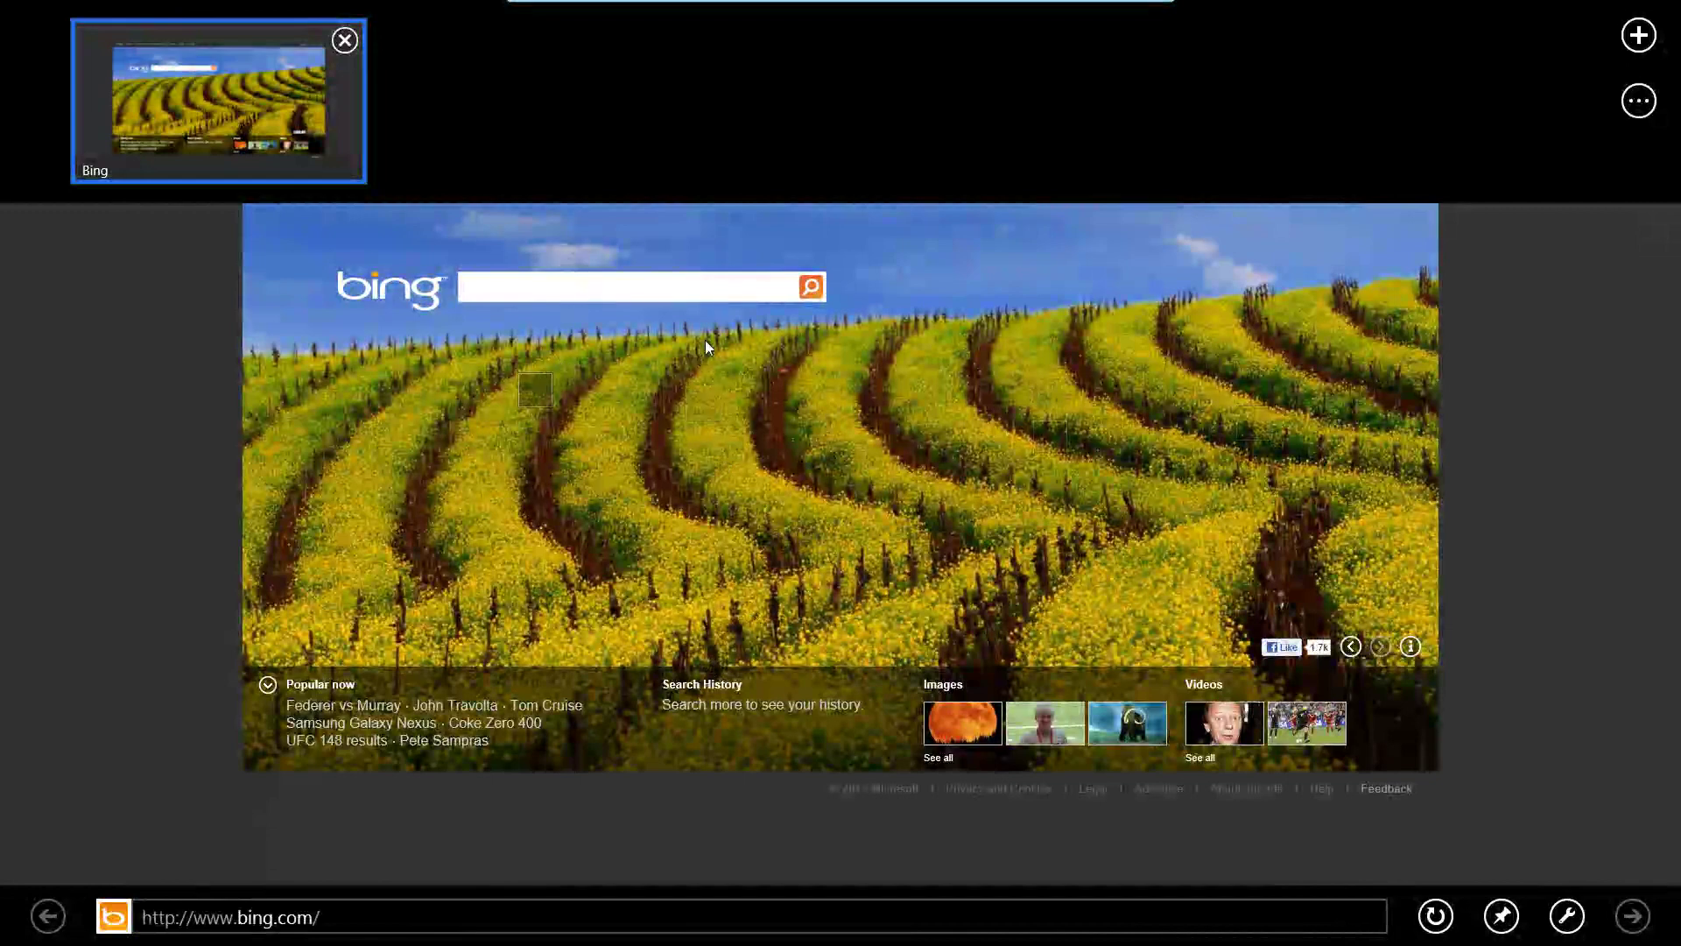
pyautogui.click(93, 506)
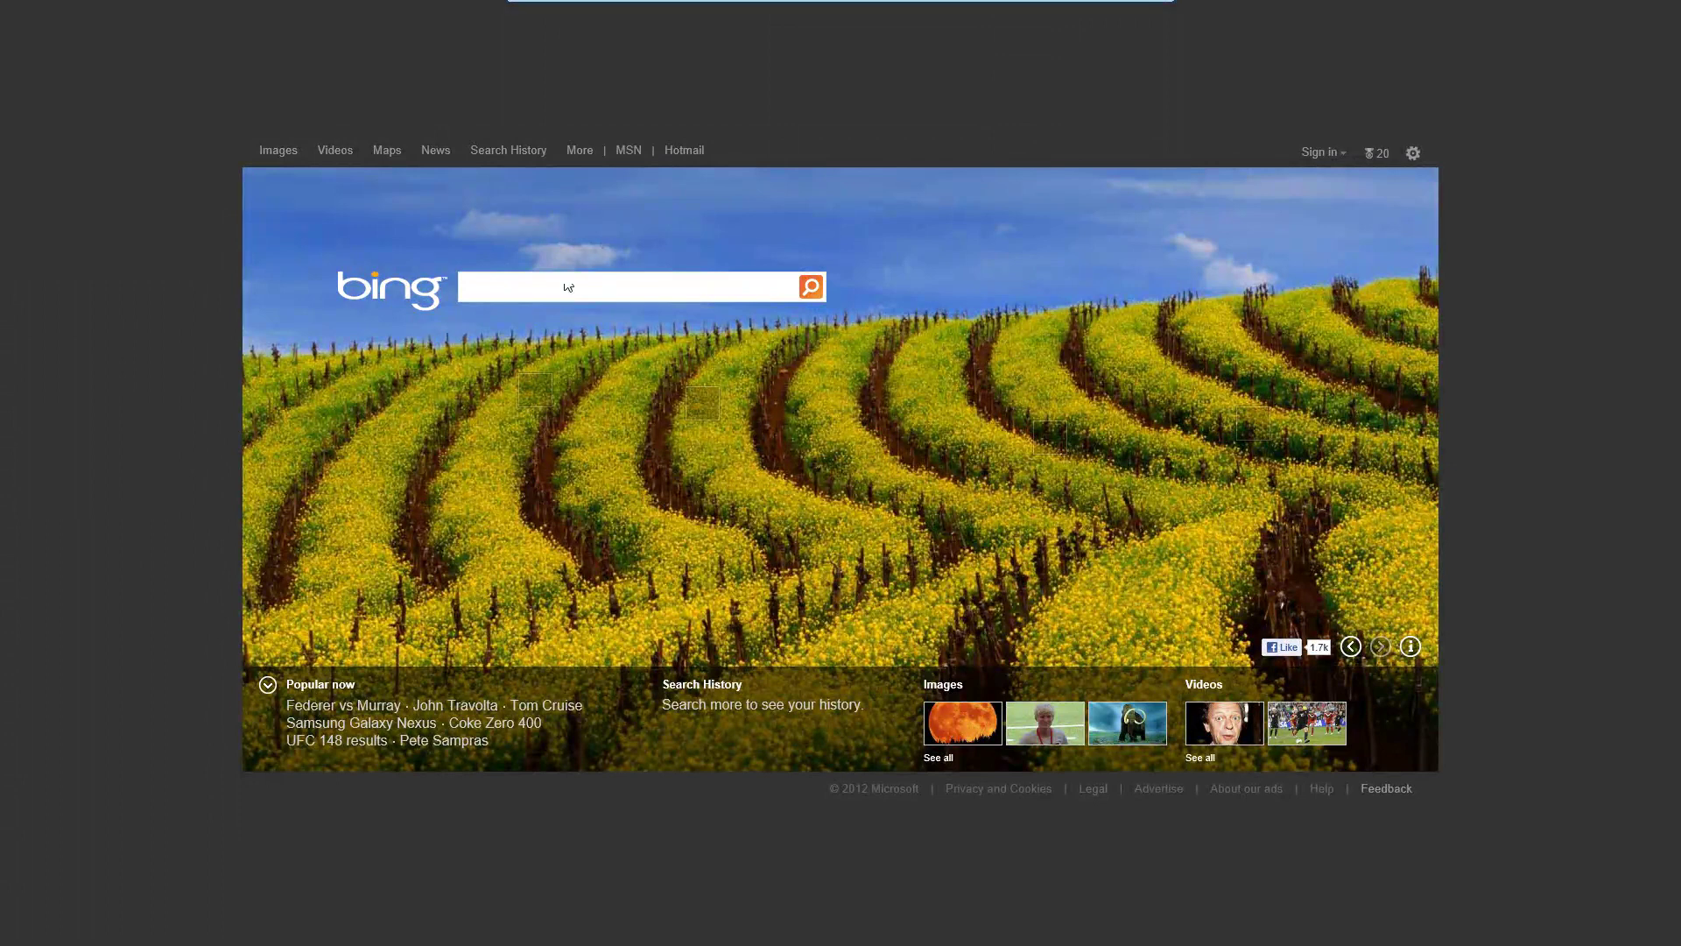
# Show Internet Explorer's app bars and refresh the Bing page twice
pyautogui.rightClick(175, 561)
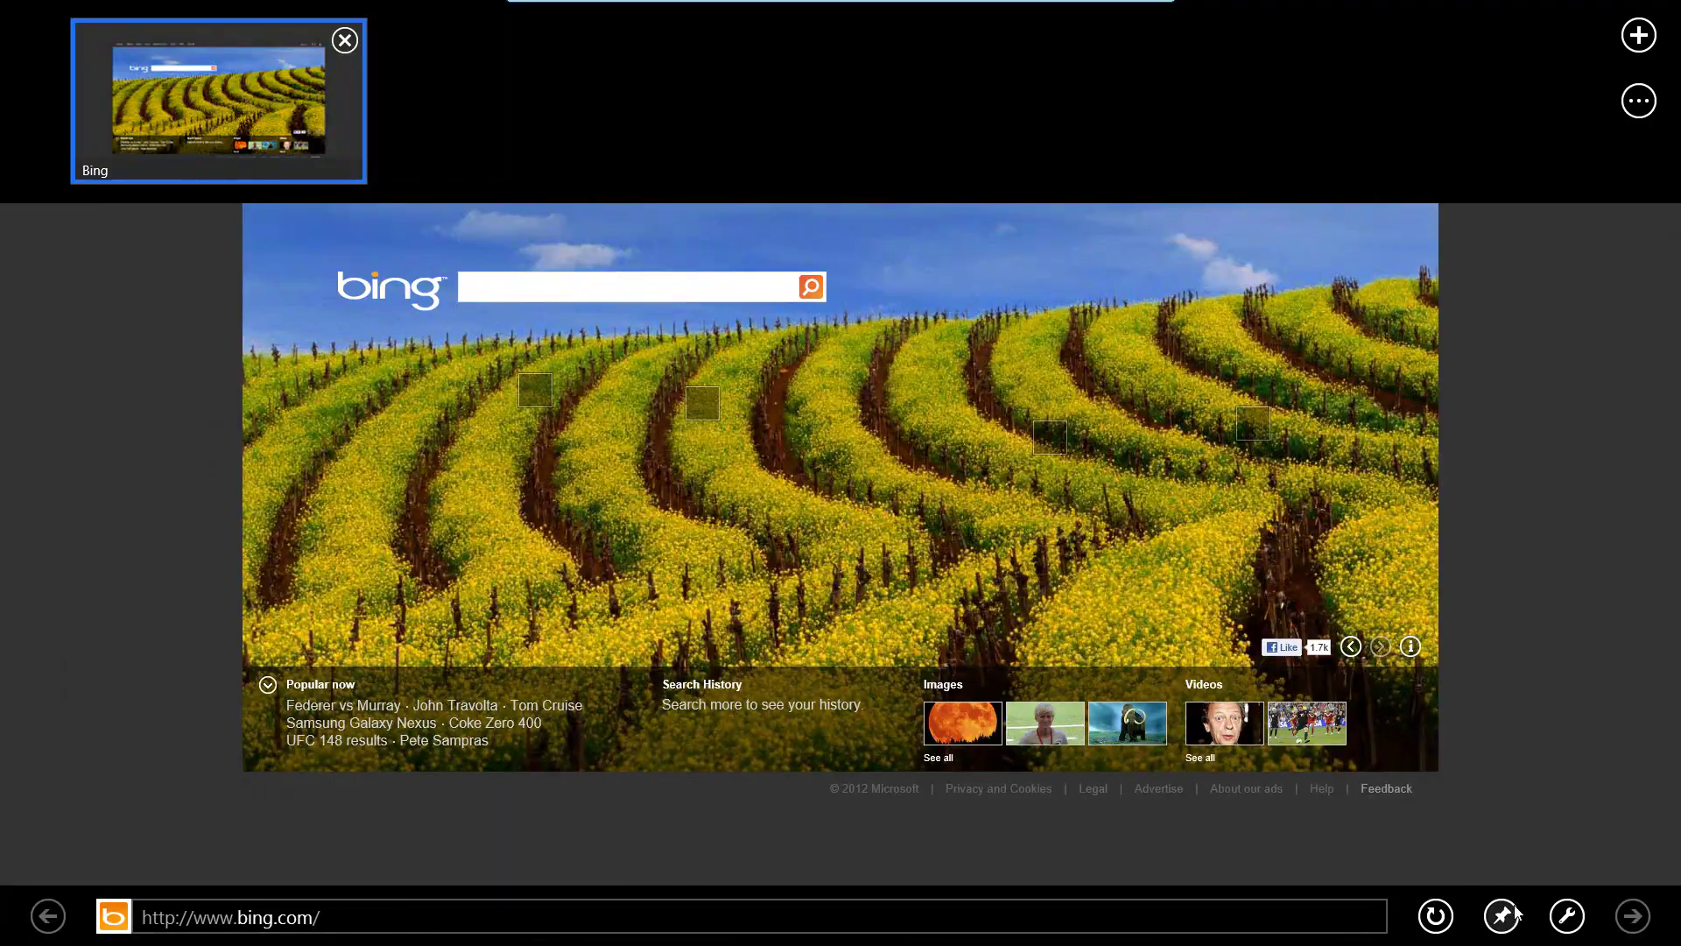
pyautogui.click(1437, 918)
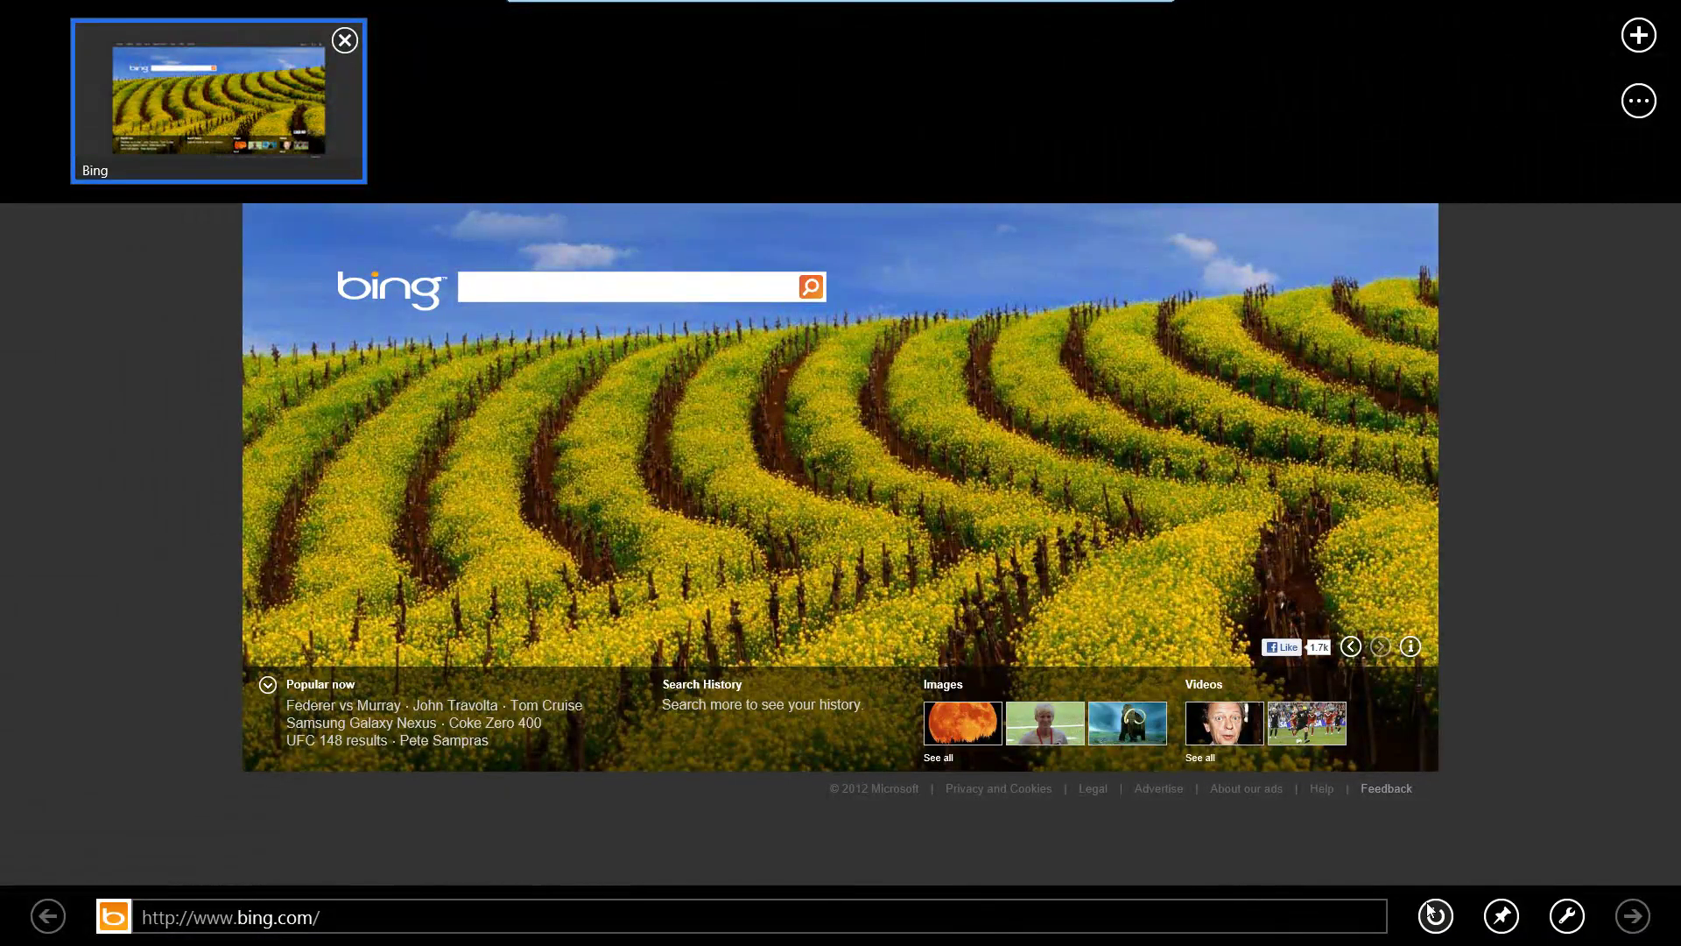
pyautogui.click(1430, 912)
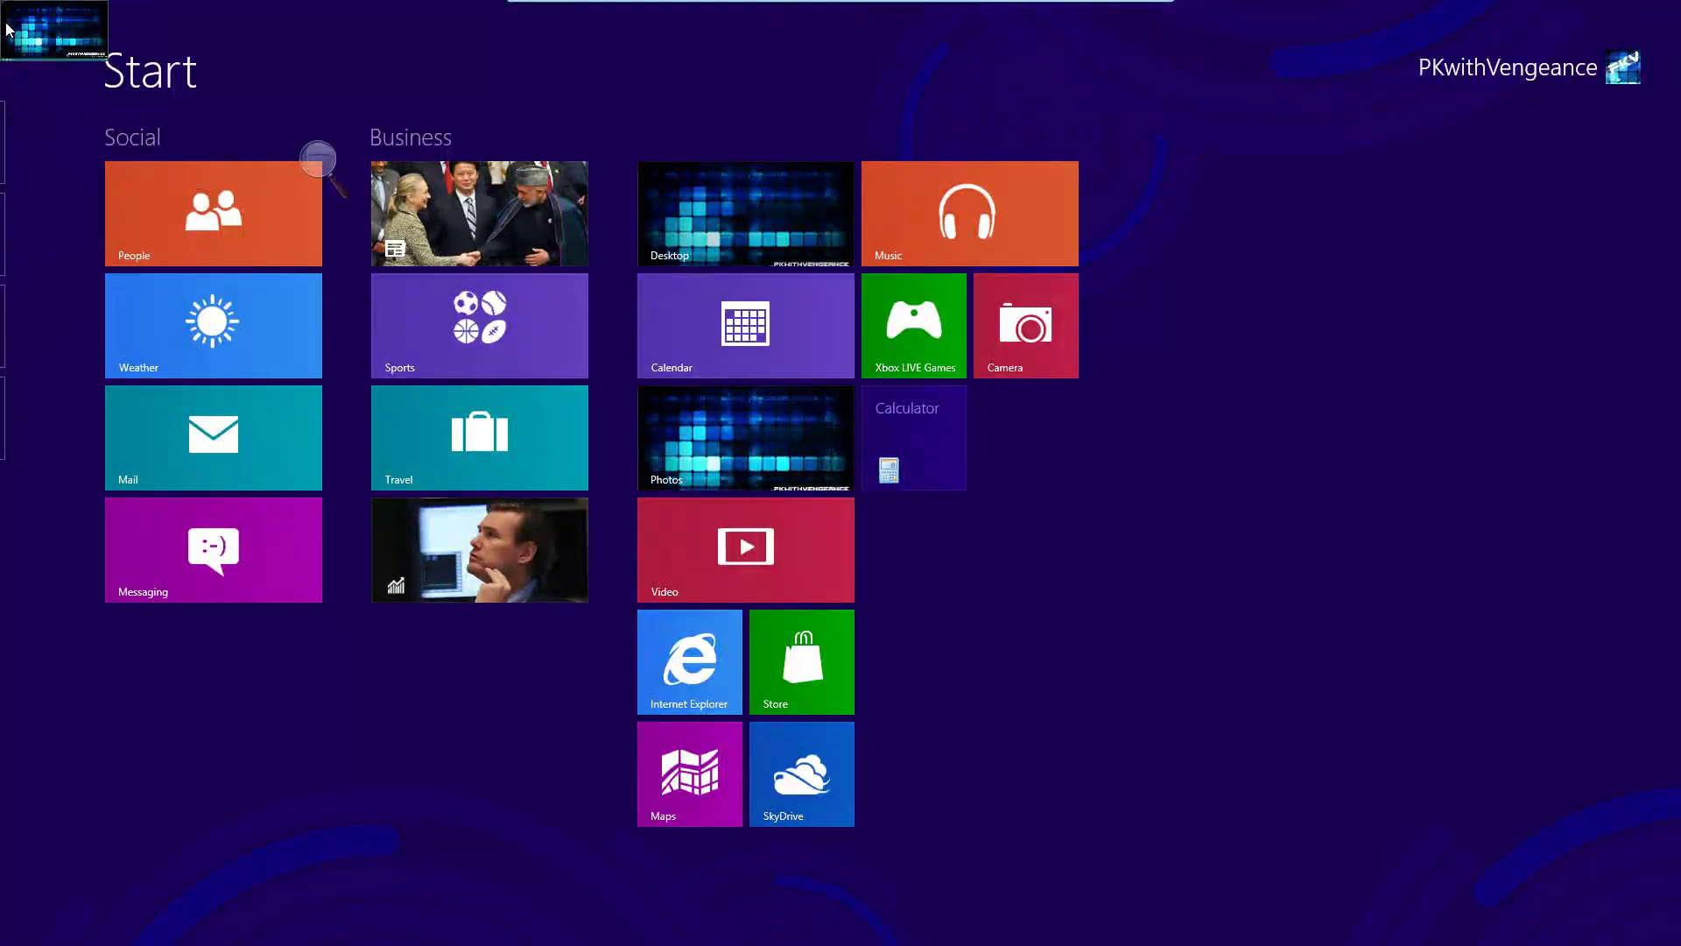
# Open the Desktop and snap Photos into a narrow pane at the left edge
pyautogui.click(739, 239)
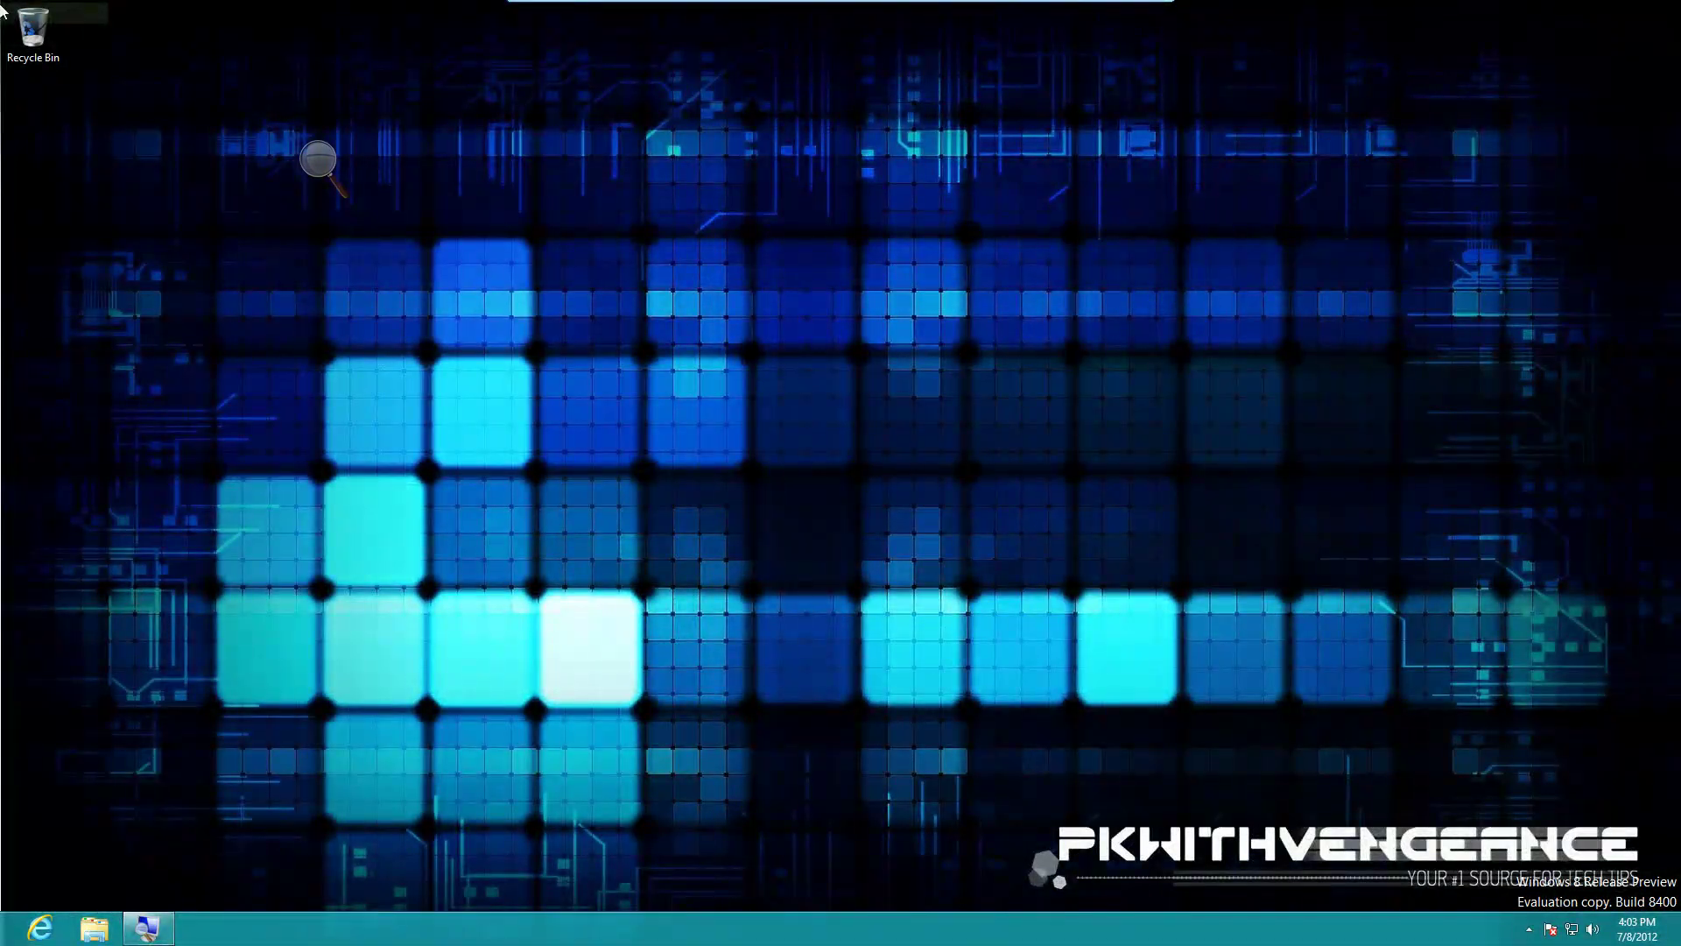
pyautogui.moveTo(13, 201)
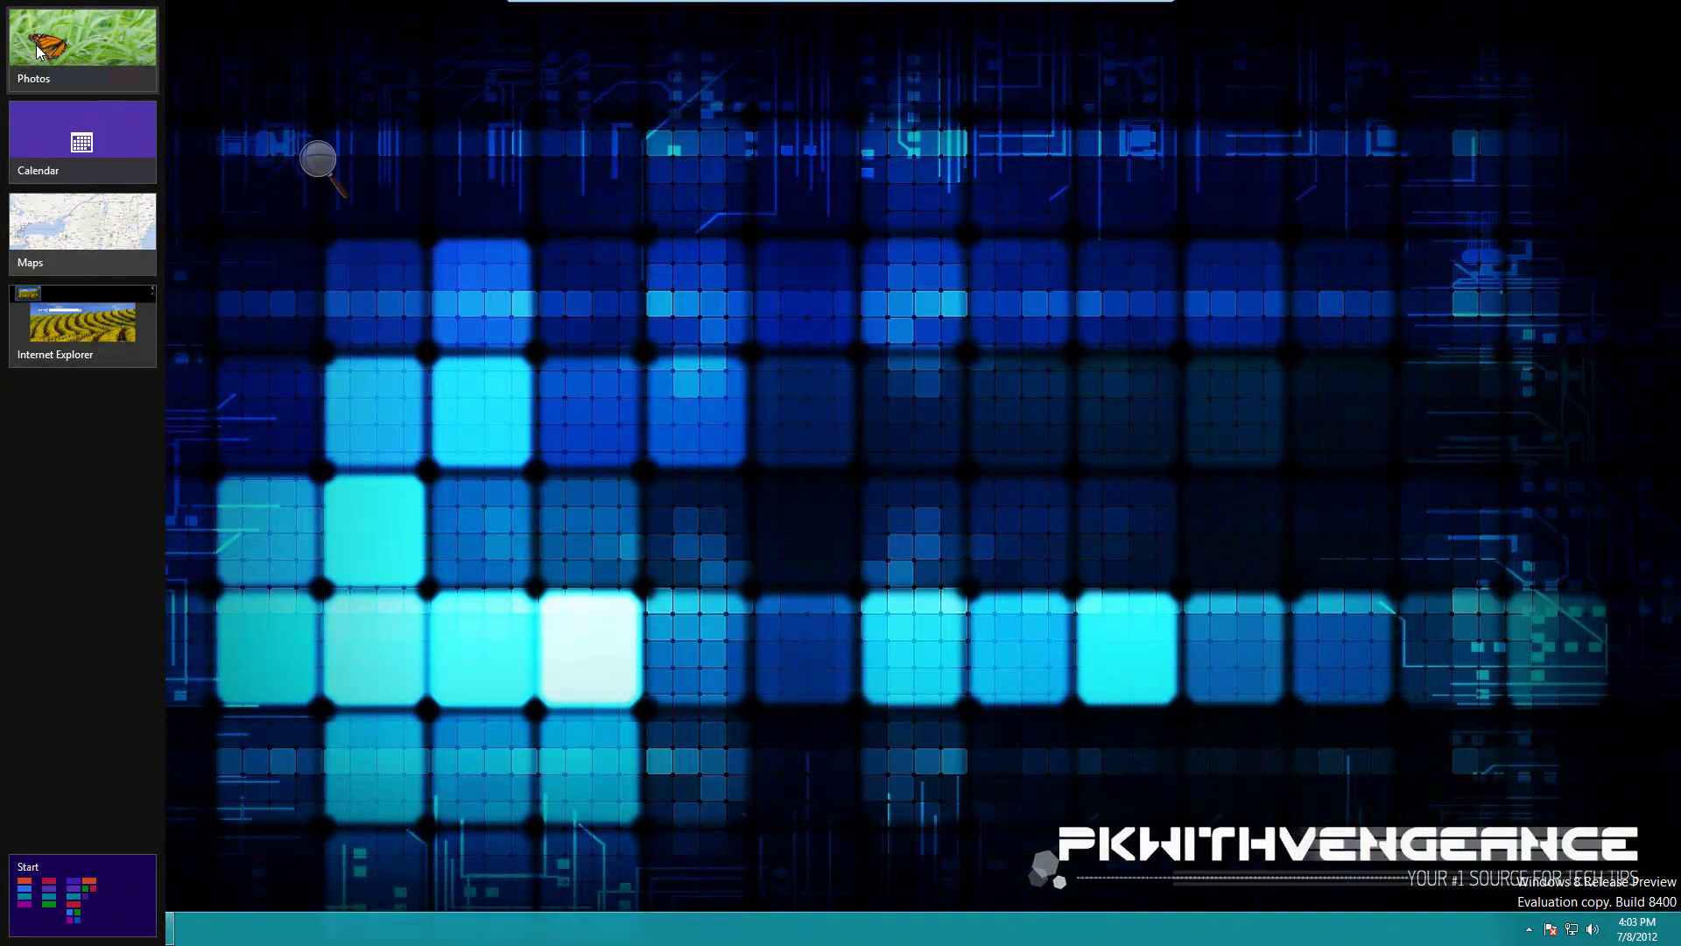
pyautogui.moveTo(36, 52); pyautogui.dragTo(24, 166)
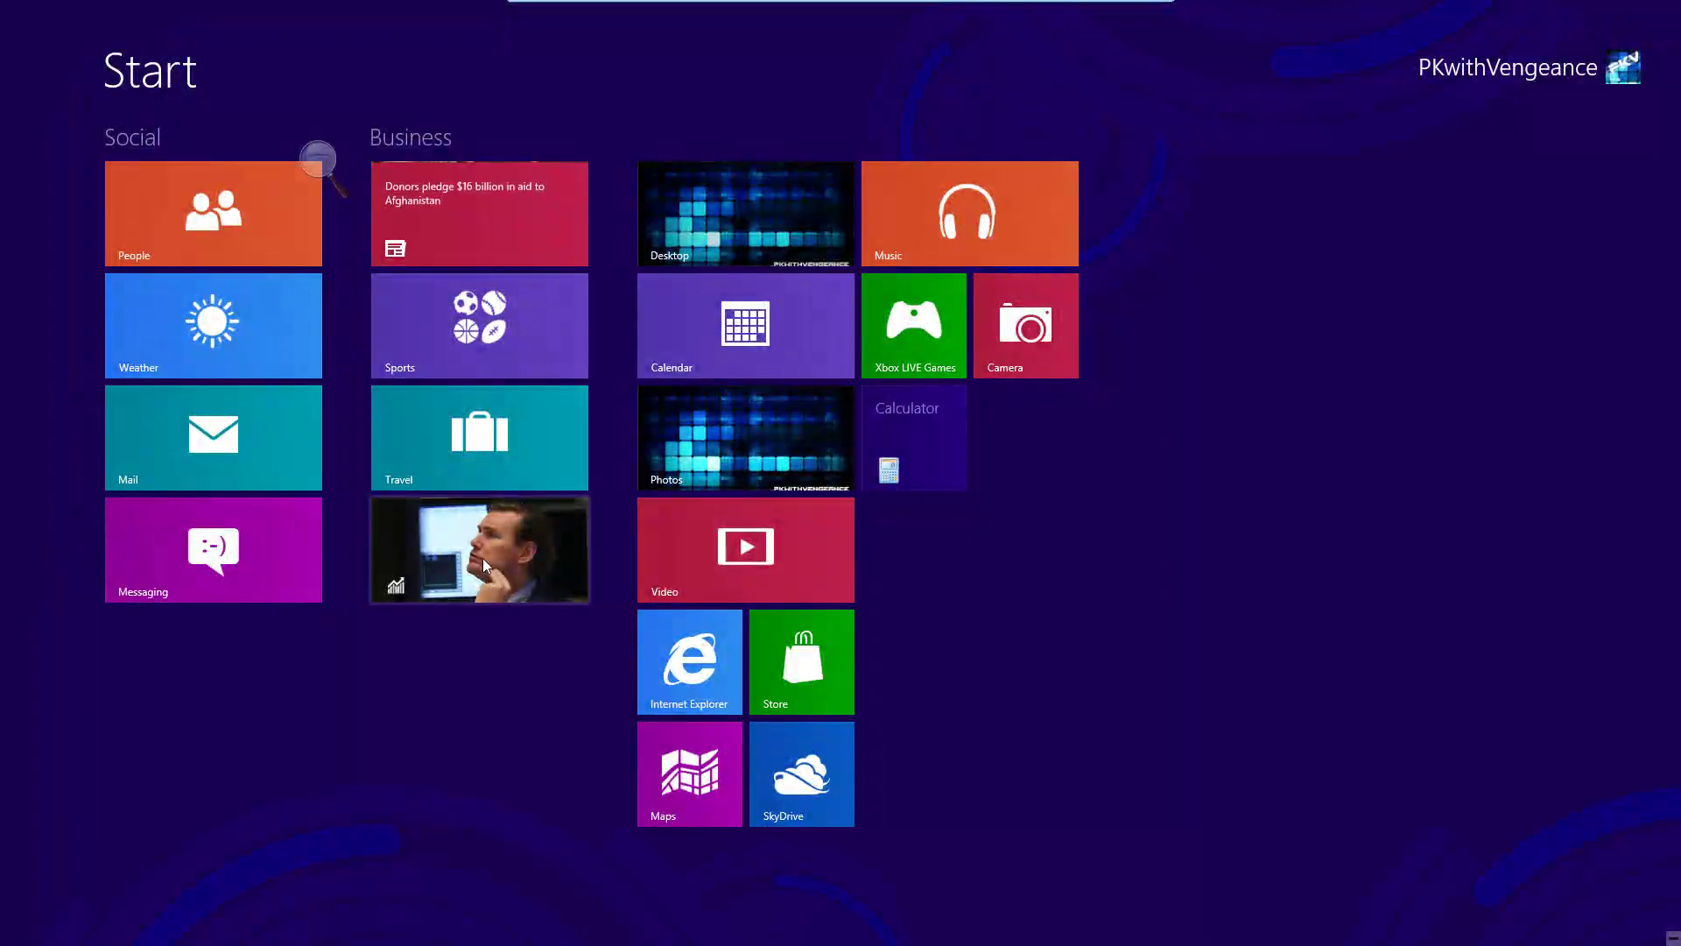
# Select the green Finance tile to reveal its unpin, uninstall, resize and live-tile options
pyautogui.rightClick(482, 559)
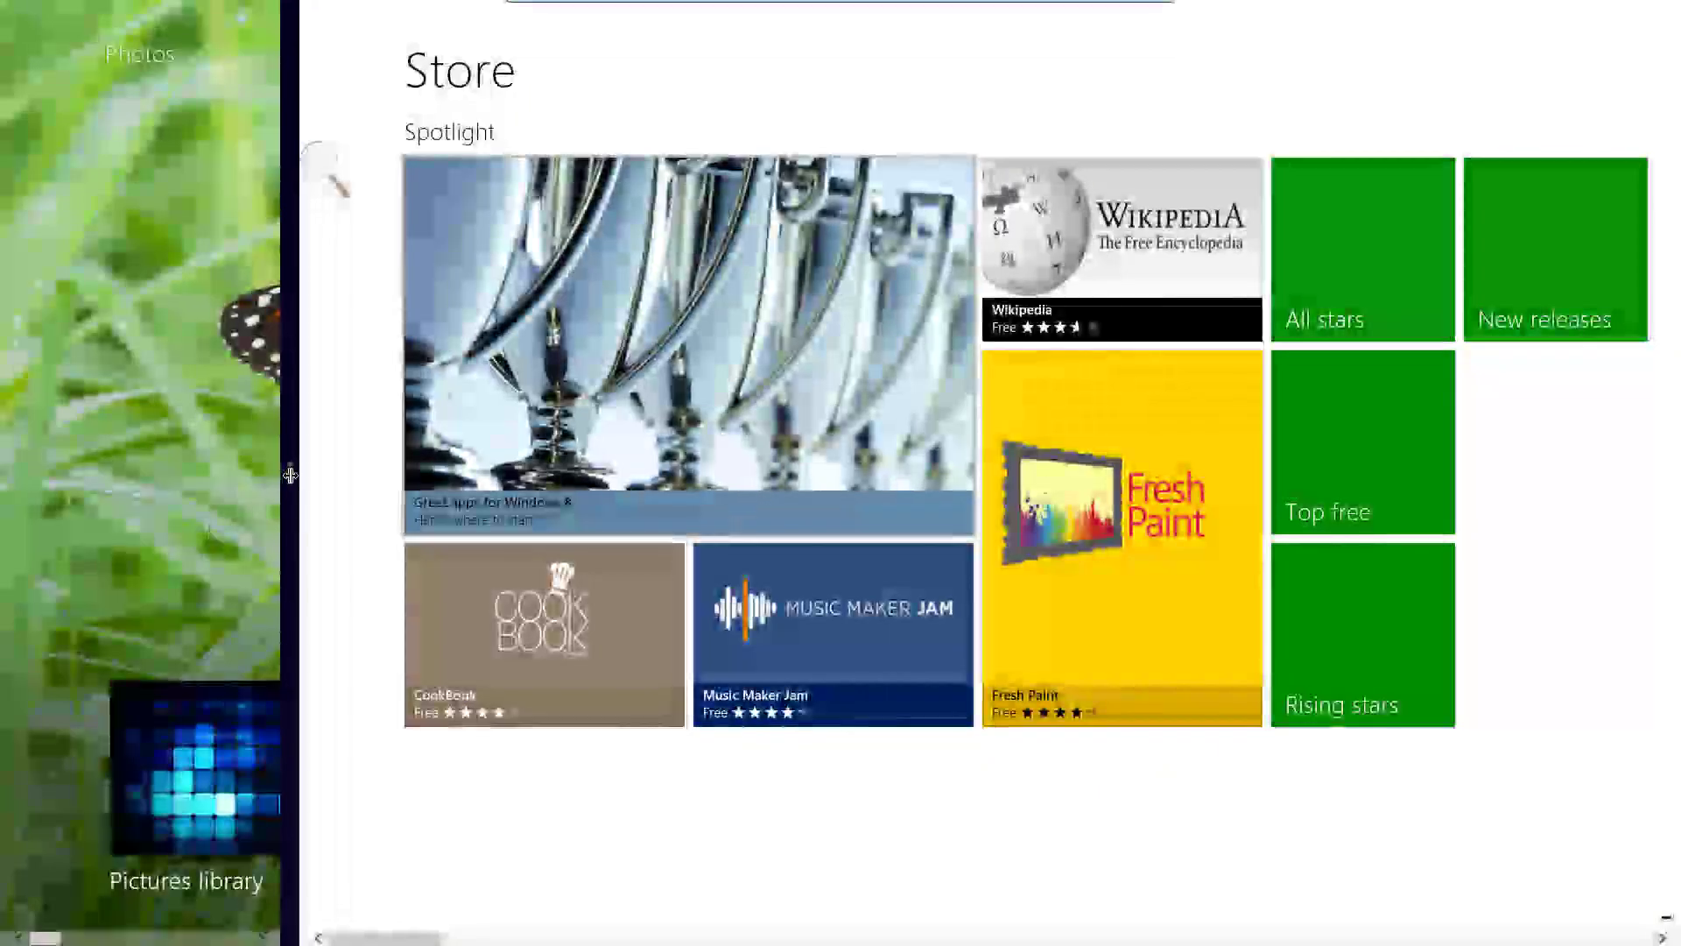
# Drag the snap divider left to narrow the Photos pane beside the Store
pyautogui.moveTo(289, 473); pyautogui.dragTo(4, 450)
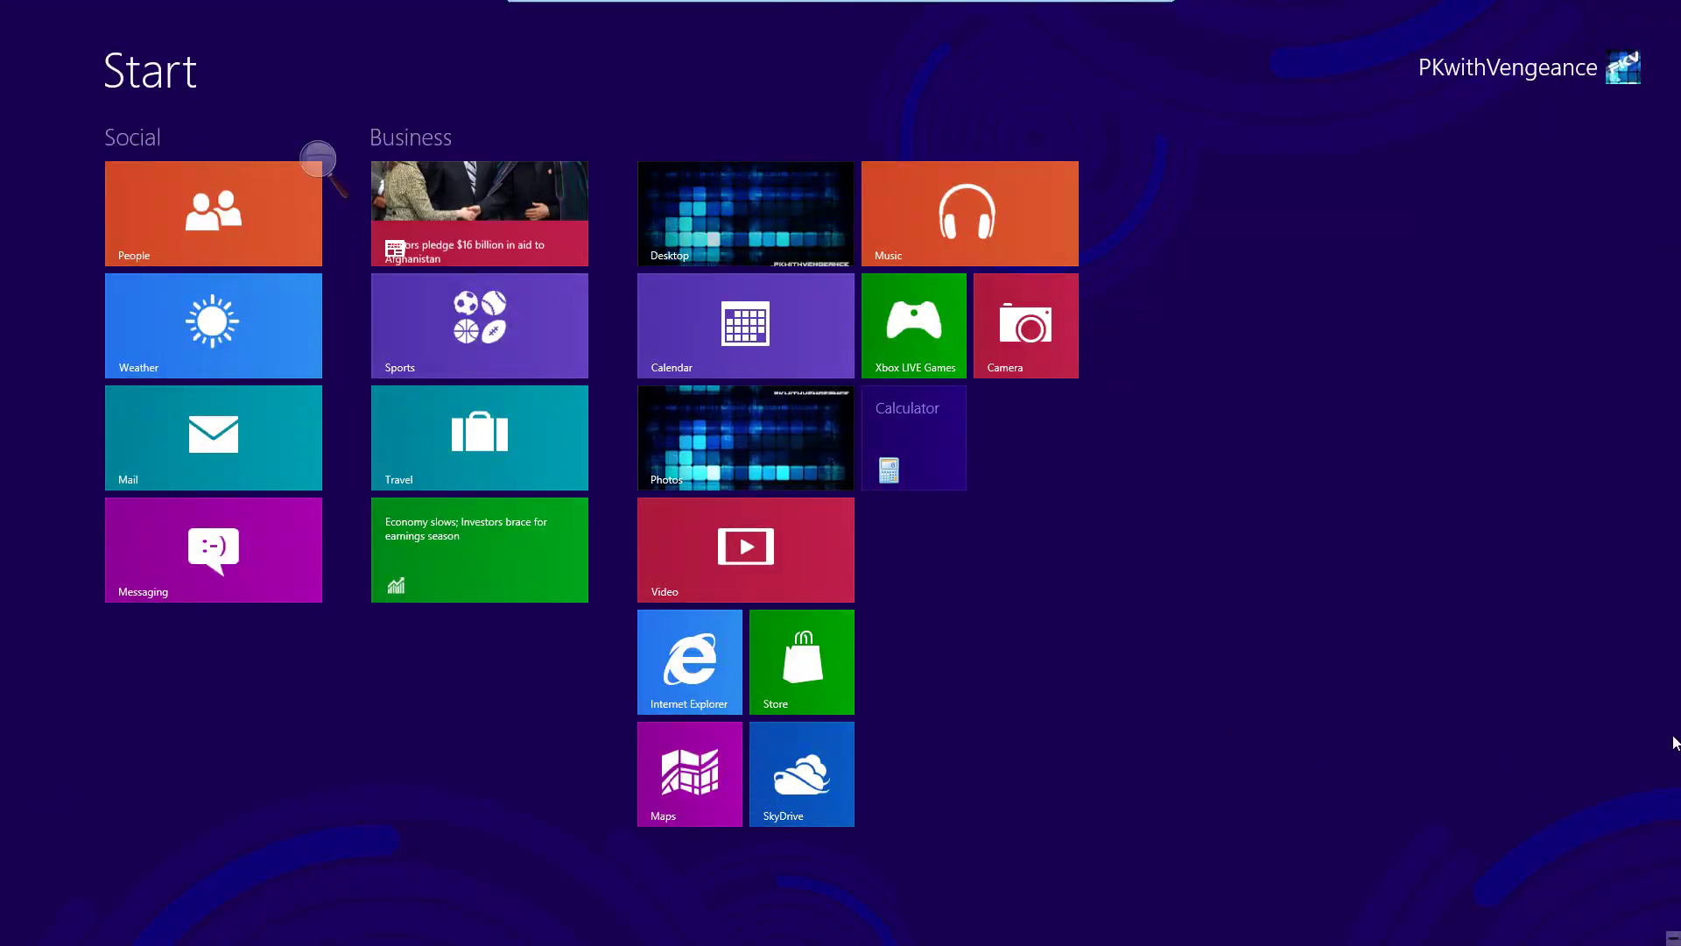
# Show the charms bar with the clock reading 4:08, Sunday July 8
pyautogui.moveTo(1677, 941)
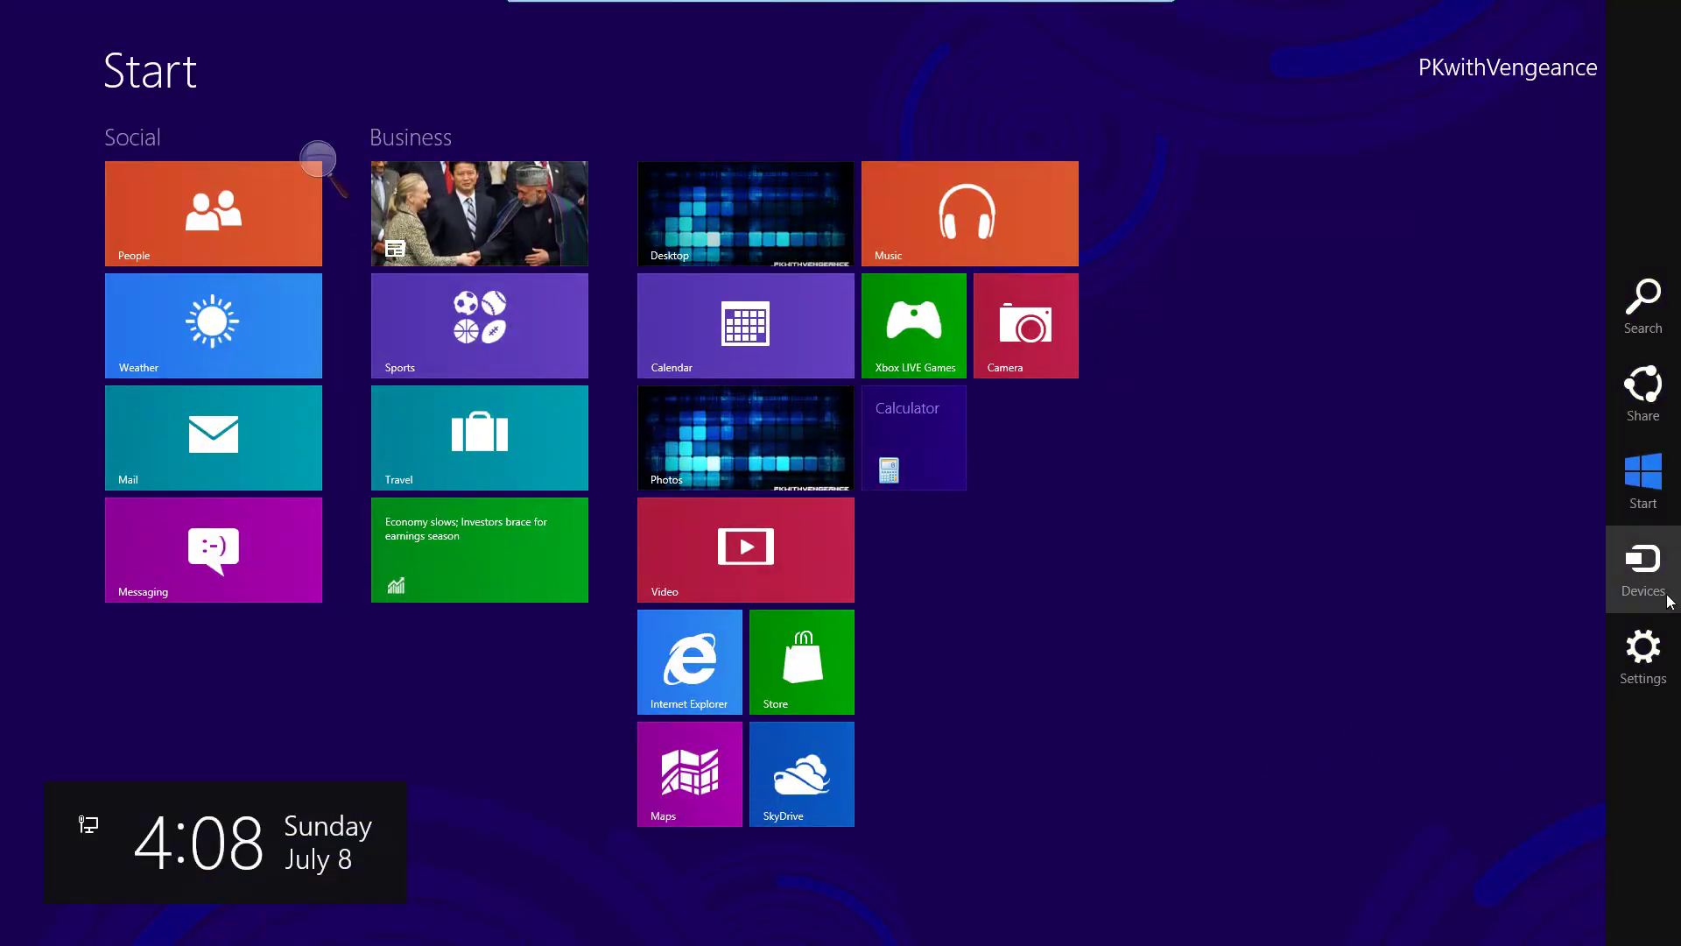
# Turn on Show administrative tools in the Start screen Tiles settings, then close the pane
pyautogui.click(1646, 655)
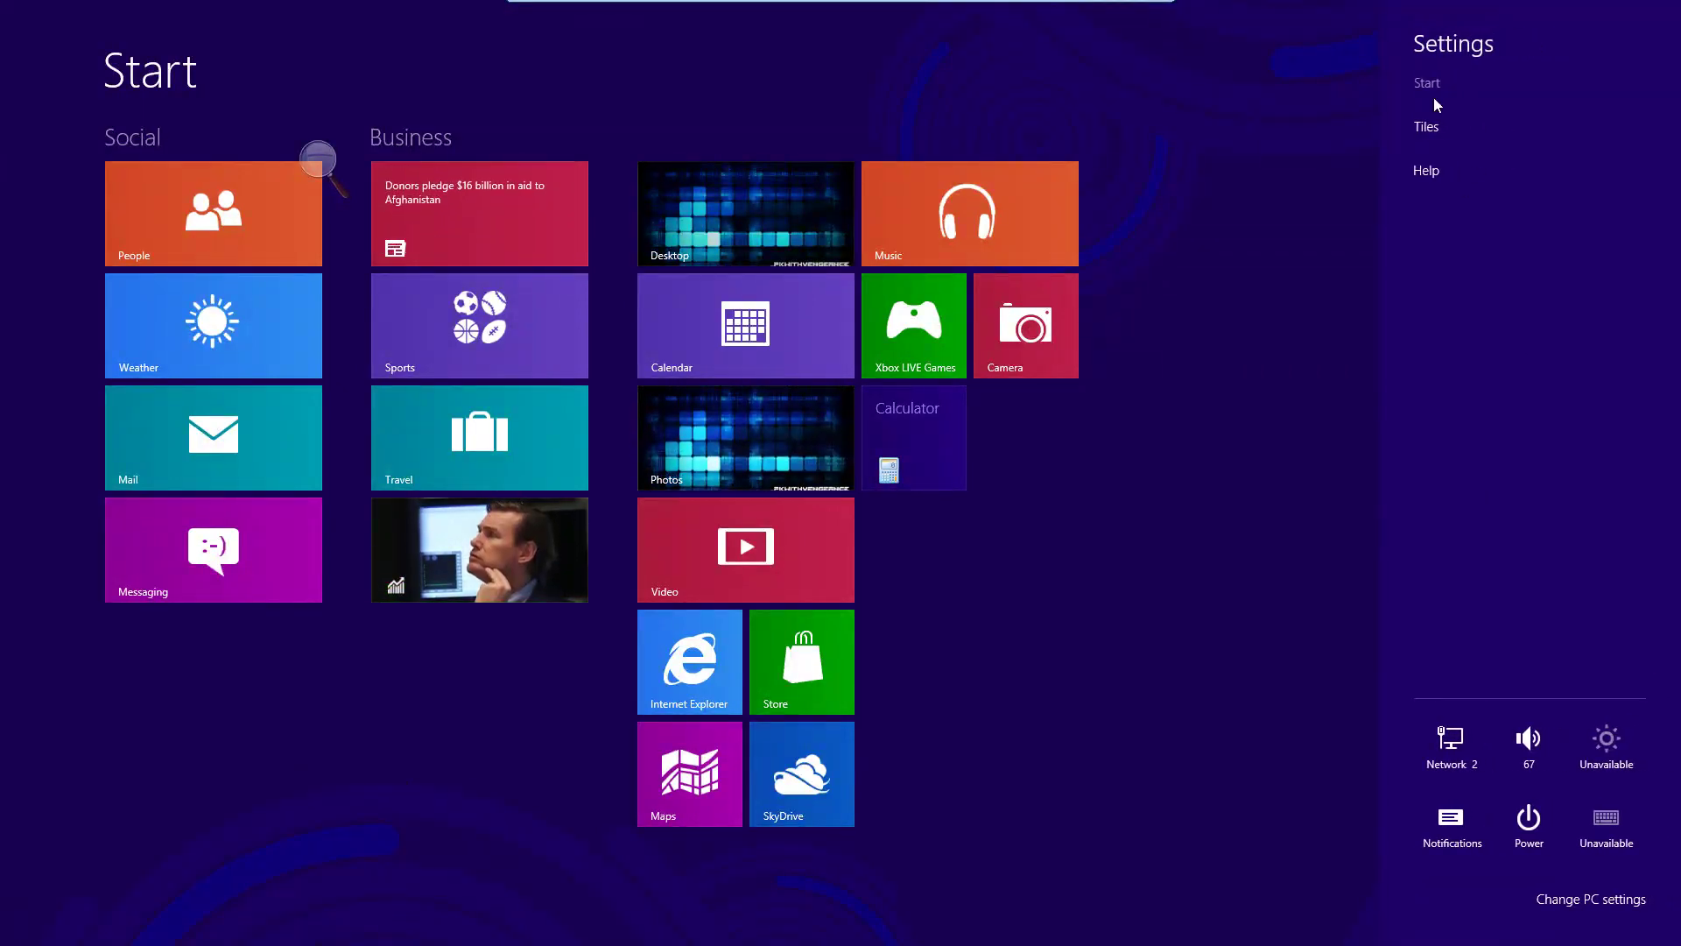
pyautogui.click(1425, 138)
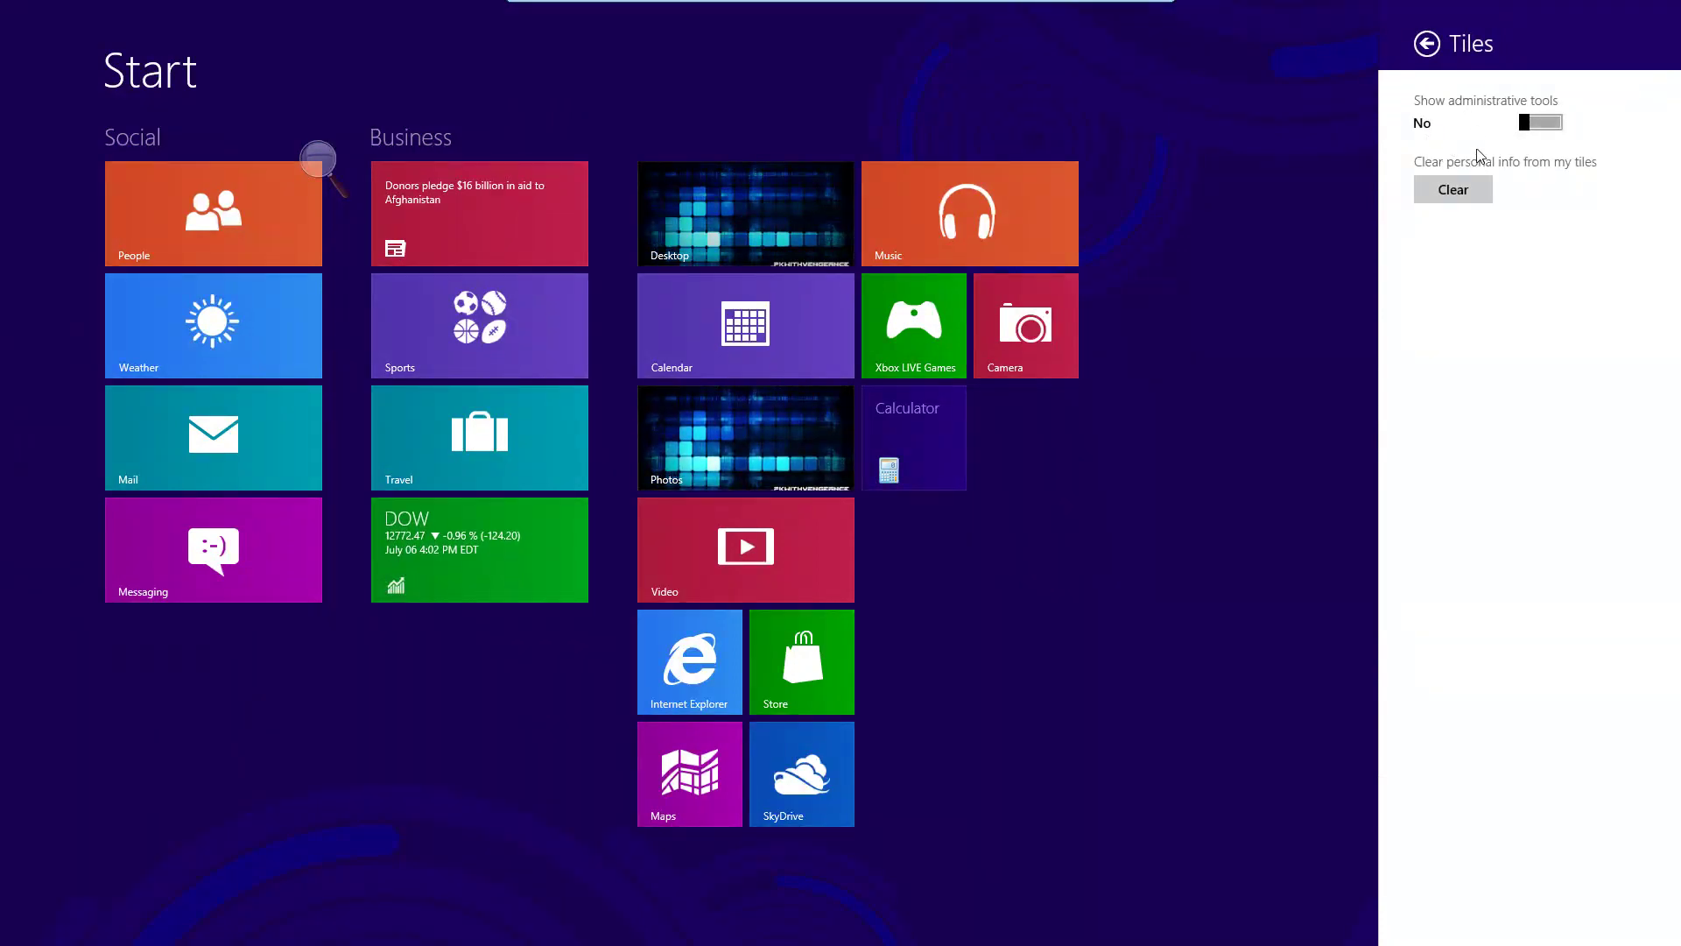
pyautogui.click(1547, 124)
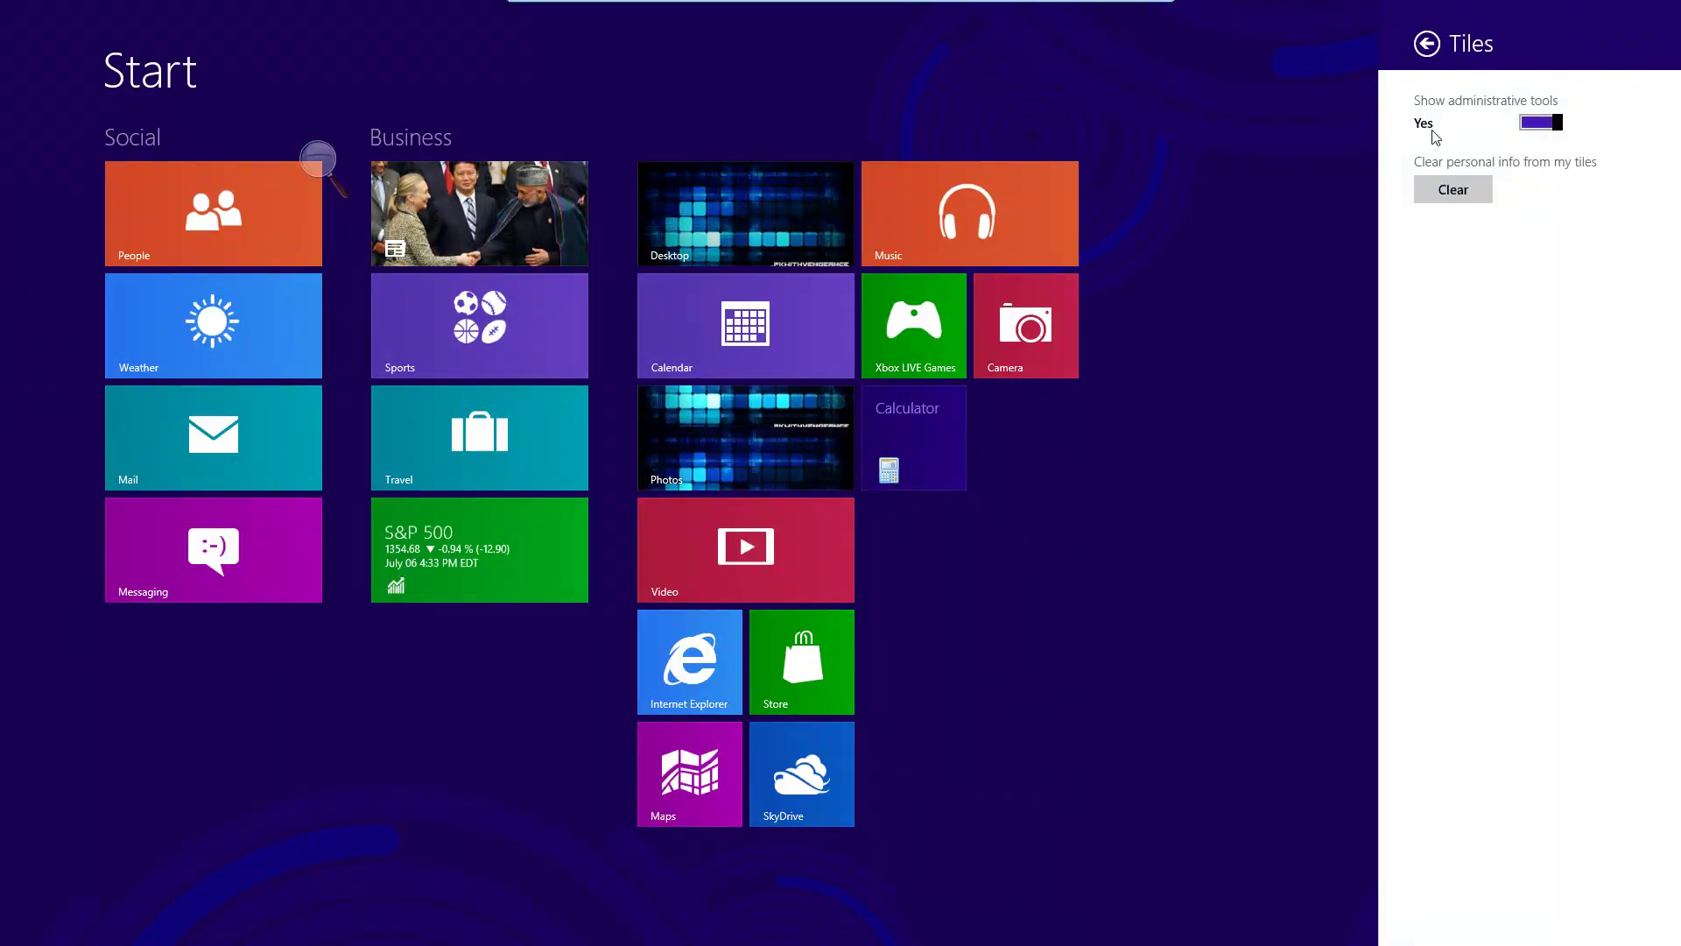
pyautogui.click(1201, 271)
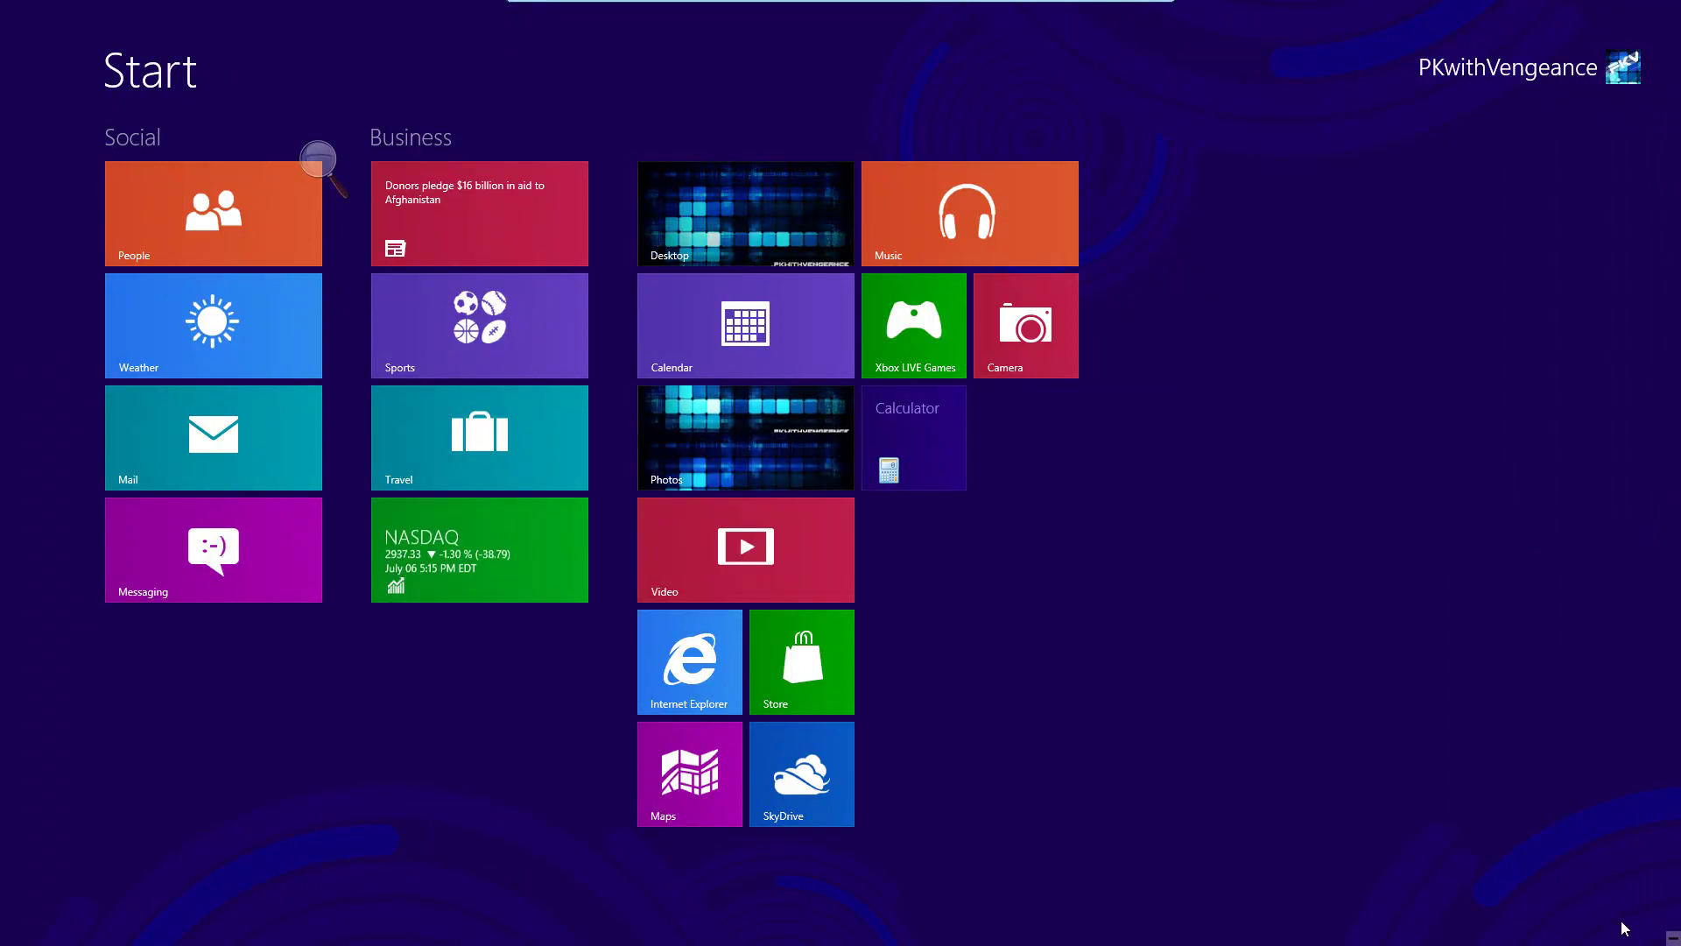
# Right-click the Start screen to reveal the new Task Scheduler, Event Viewer and Services tiles
pyautogui.rightClick(1395, 776)
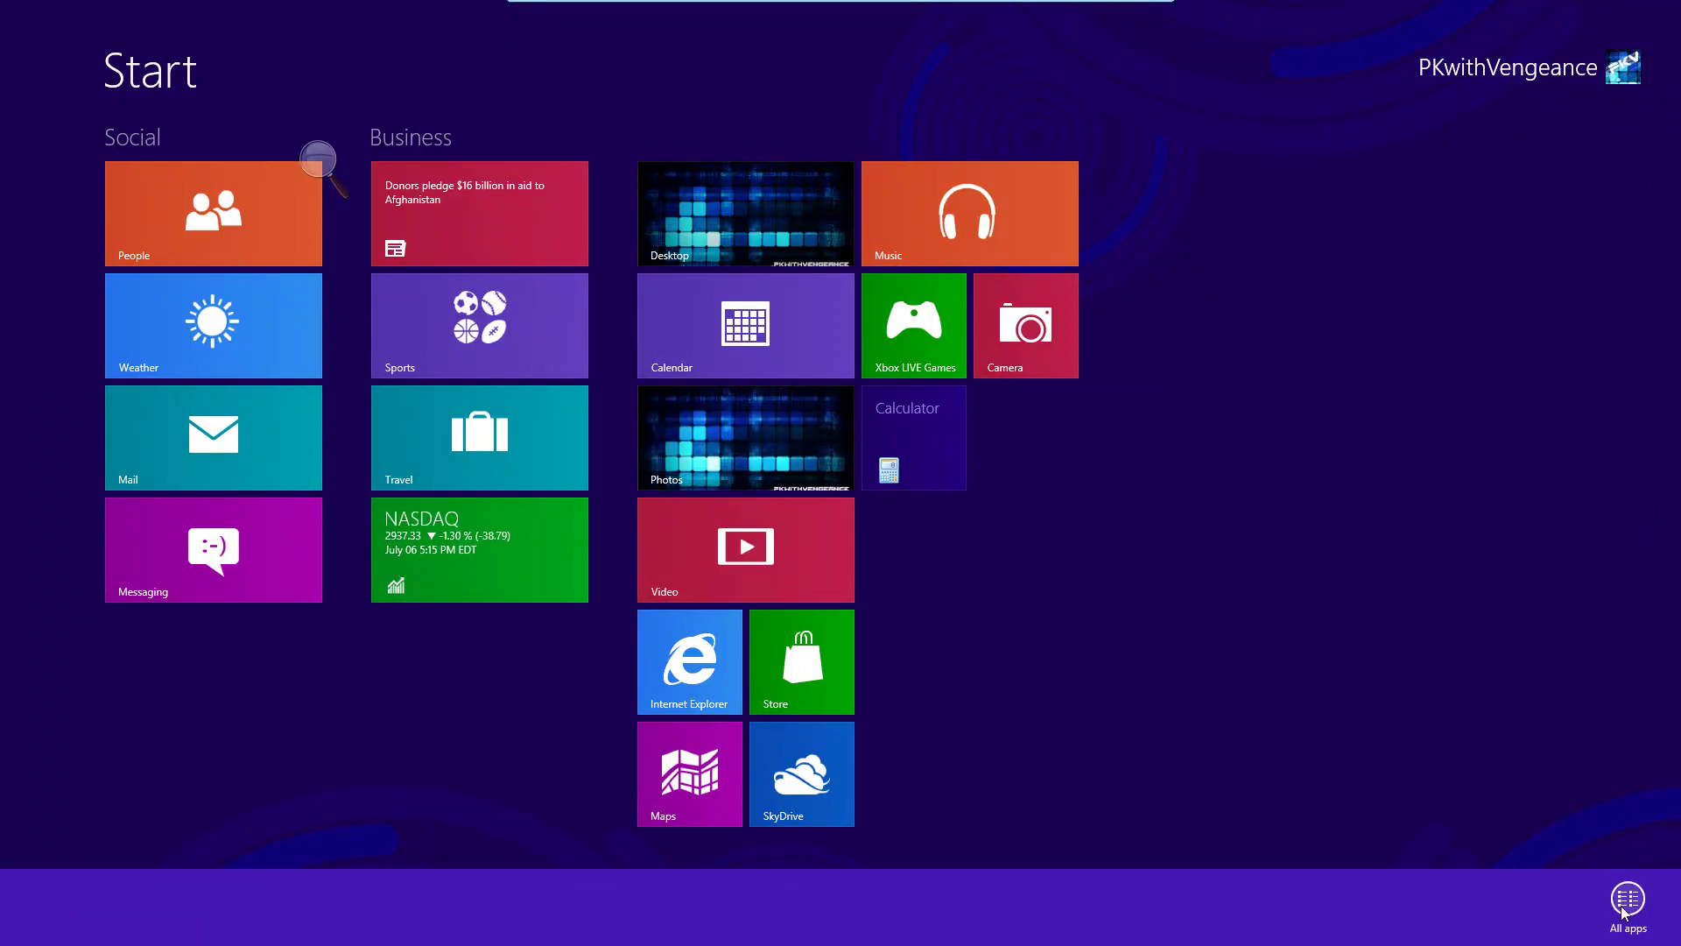